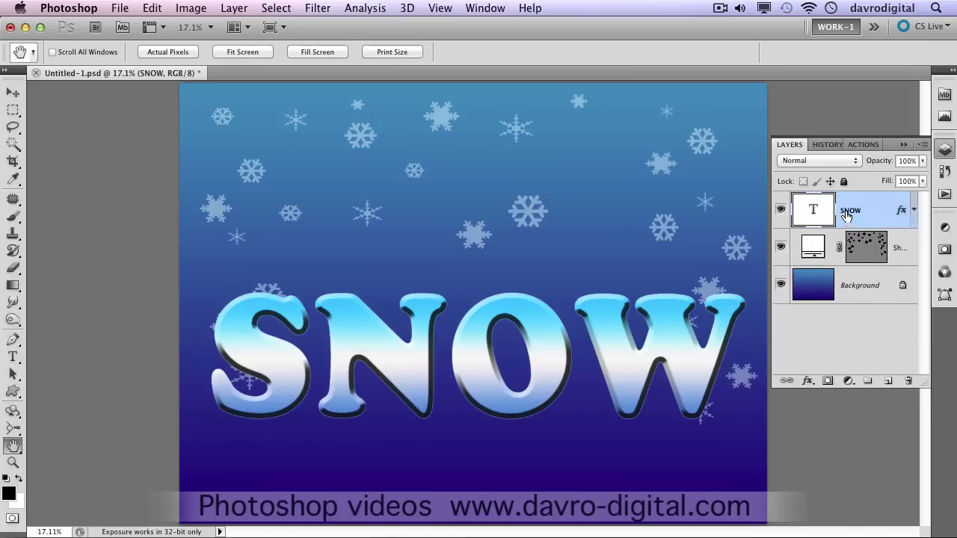
Create a new layer above the SNOW text and ready a white 70 px brush with 79% hardness
click(889, 382)
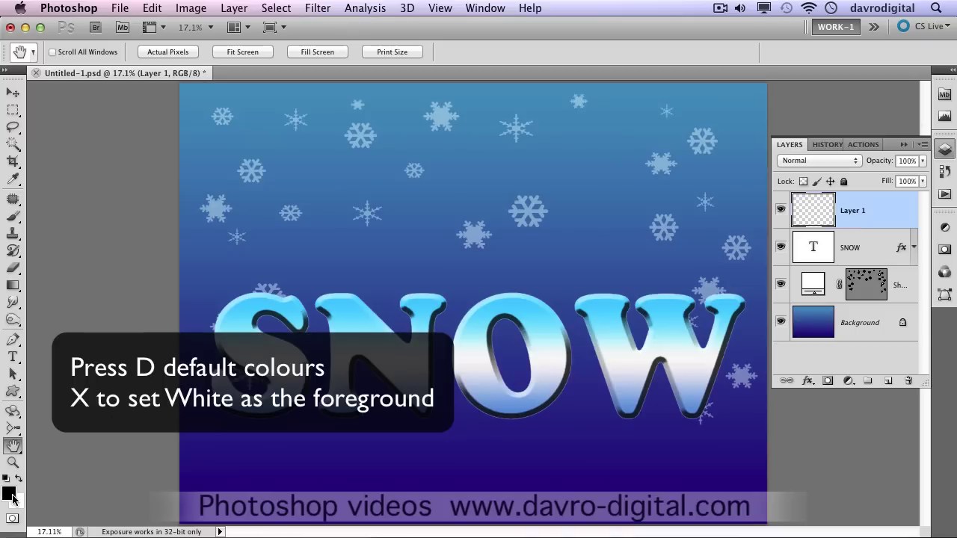
key(x)
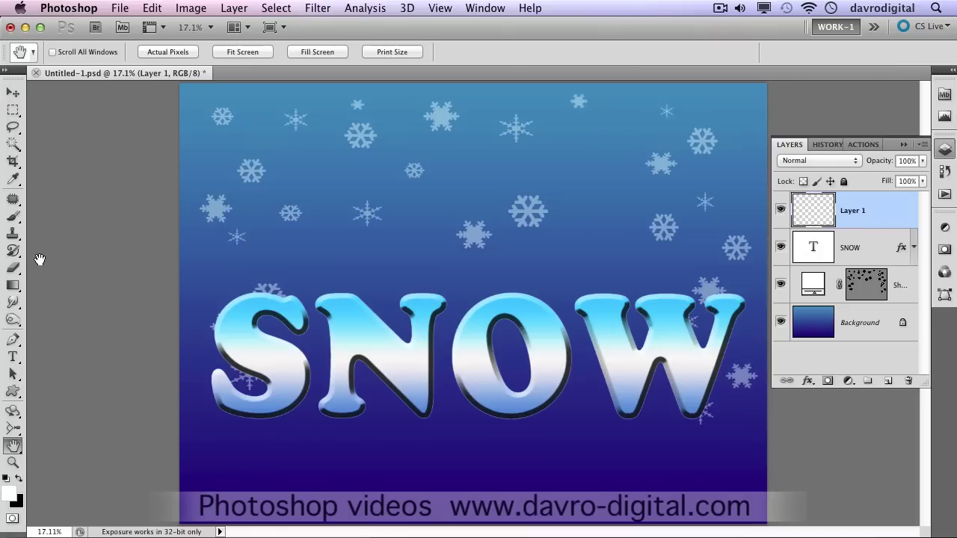
click(14, 218)
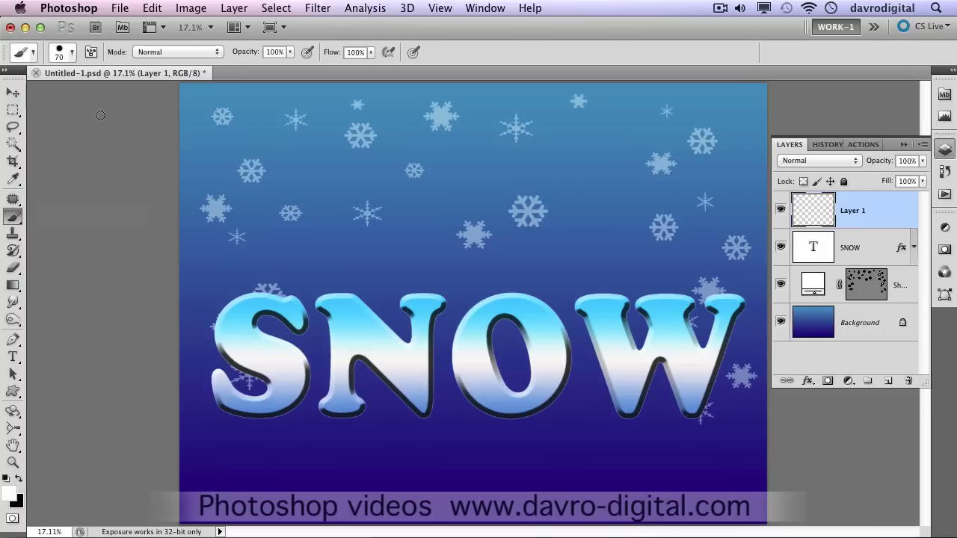
click(72, 54)
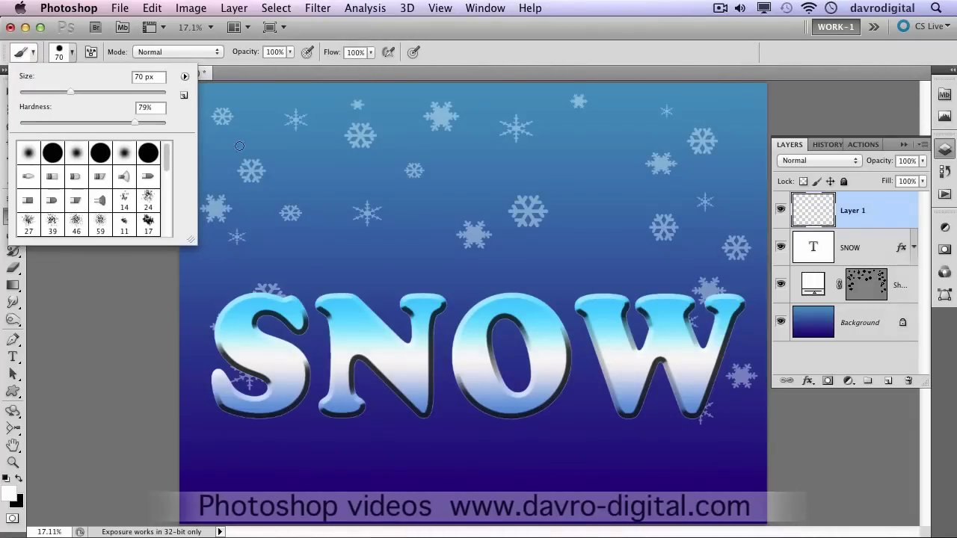
key(Return)
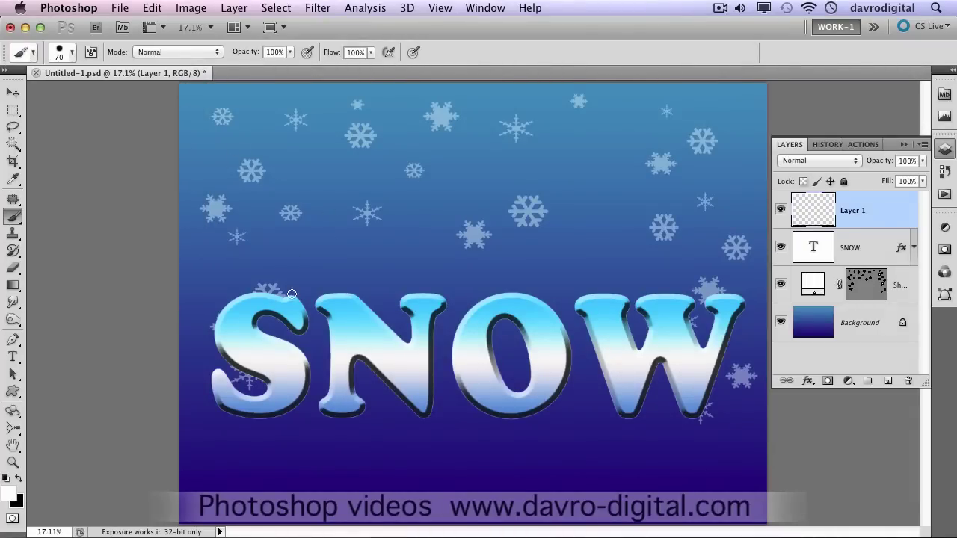
Paint white snow caps with the 70 px brush along the tops of the S, N and O and in the N's inner notch
key(super+space)
drag(260, 290, 293, 321)
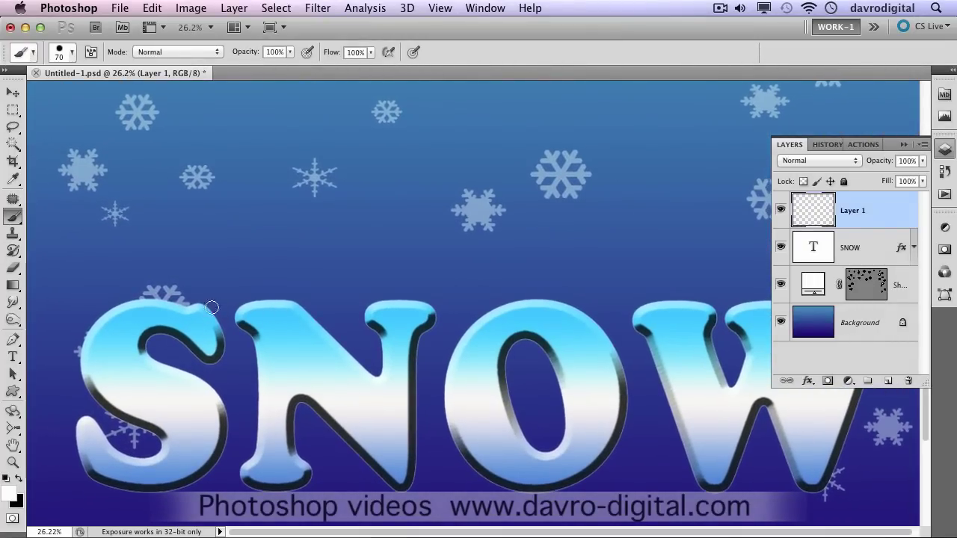
right_click(194, 309)
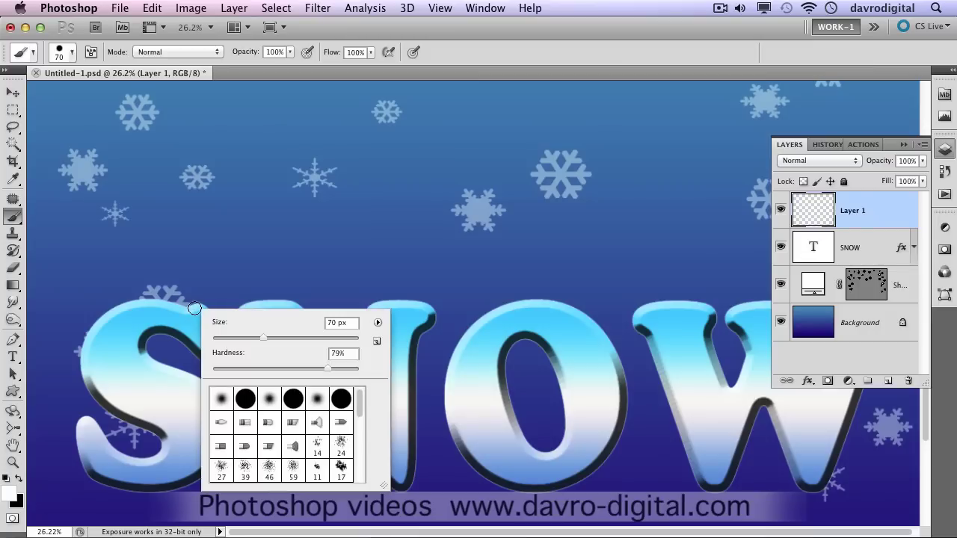
click(264, 338)
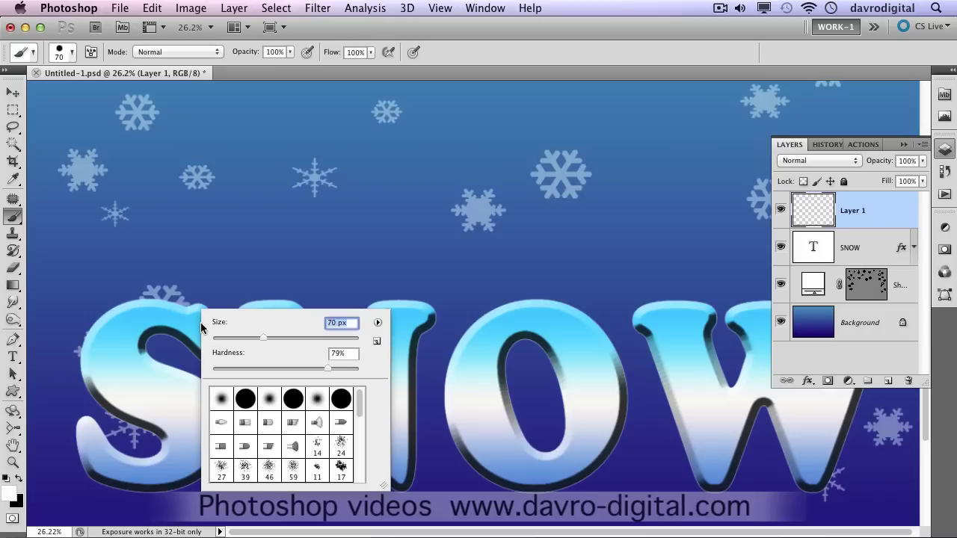
key(Return)
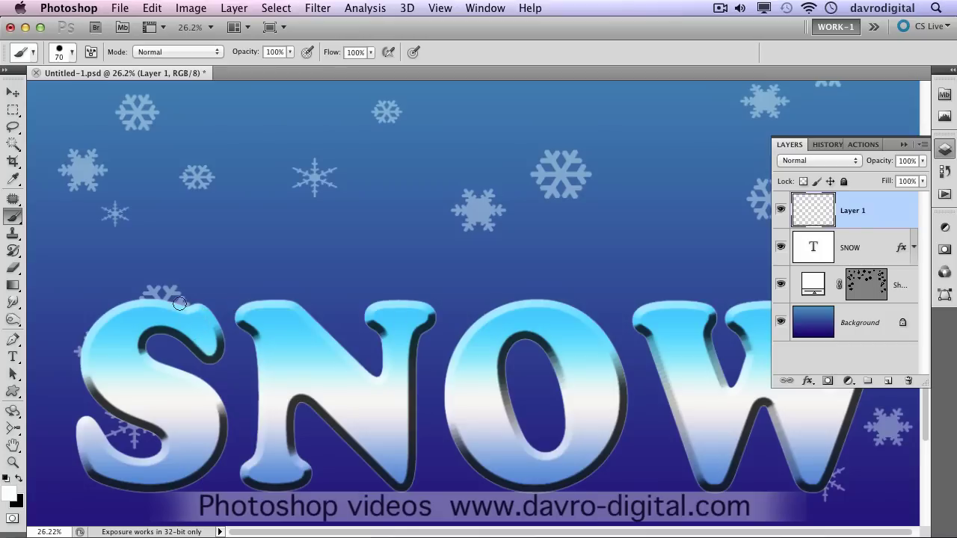
mouse_move(206, 314)
mouse_down()
mouse_move(138, 304)
mouse_move(95, 324)
mouse_move(153, 302)
mouse_move(237, 312)
mouse_move(275, 299)
mouse_move(300, 305)
mouse_move(253, 306)
mouse_up()
mouse_move(405, 309)
mouse_down()
mouse_move(368, 308)
mouse_move(402, 303)
mouse_move(433, 316)
mouse_move(397, 306)
mouse_move(365, 318)
mouse_up()
drag(369, 377, 375, 375)
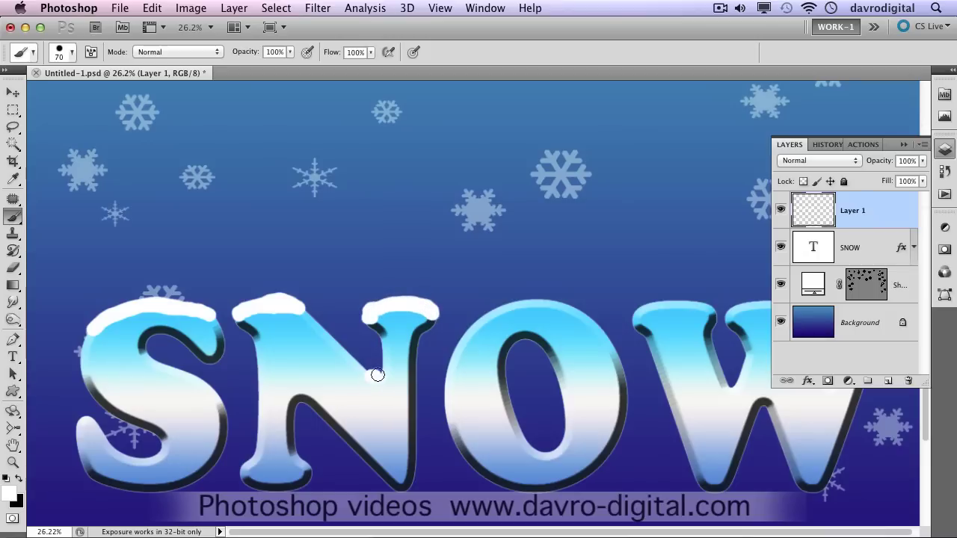
mouse_move(462, 344)
mouse_down()
mouse_move(530, 305)
mouse_move(586, 321)
mouse_move(547, 303)
mouse_up()
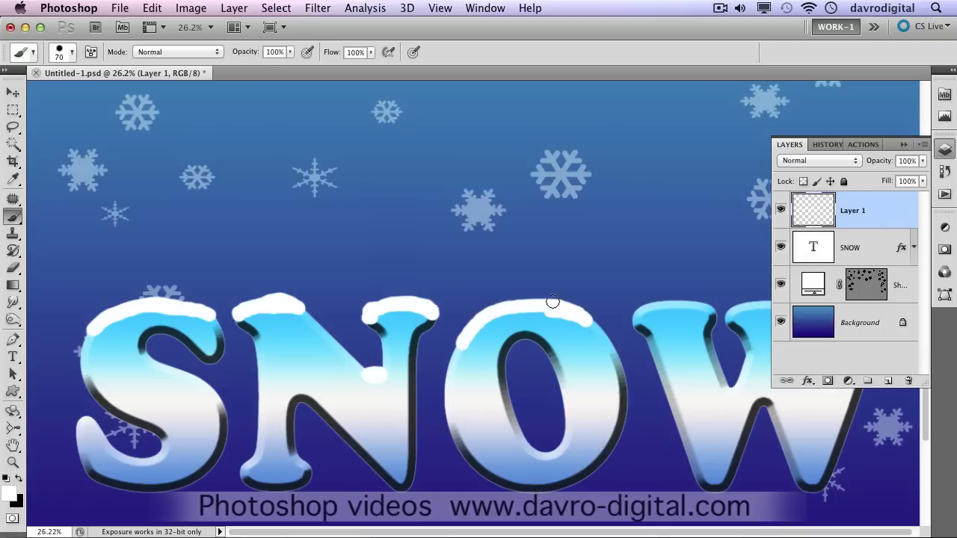
Paint white snow along the three top edges of the W and in its two upper inner notches
mouse_move(636, 318)
mouse_down()
mouse_move(658, 306)
mouse_move(710, 308)
mouse_move(698, 308)
mouse_up()
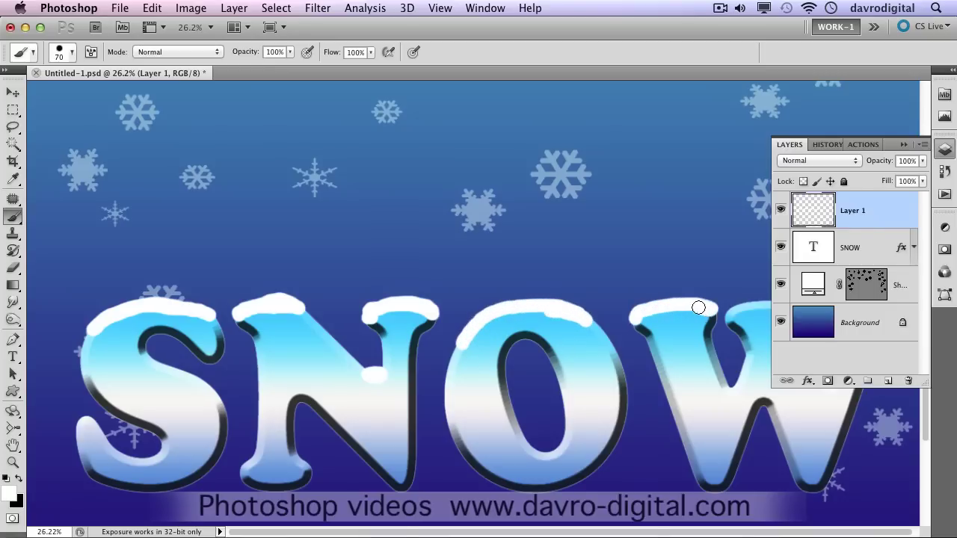
click(903, 144)
mouse_move(728, 315)
mouse_down()
mouse_move(751, 305)
mouse_move(808, 314)
mouse_move(801, 307)
mouse_move(891, 308)
mouse_up()
mouse_move(836, 360)
mouse_down()
mouse_move(830, 379)
mouse_move(816, 378)
mouse_move(828, 378)
mouse_up()
drag(742, 385, 725, 382)
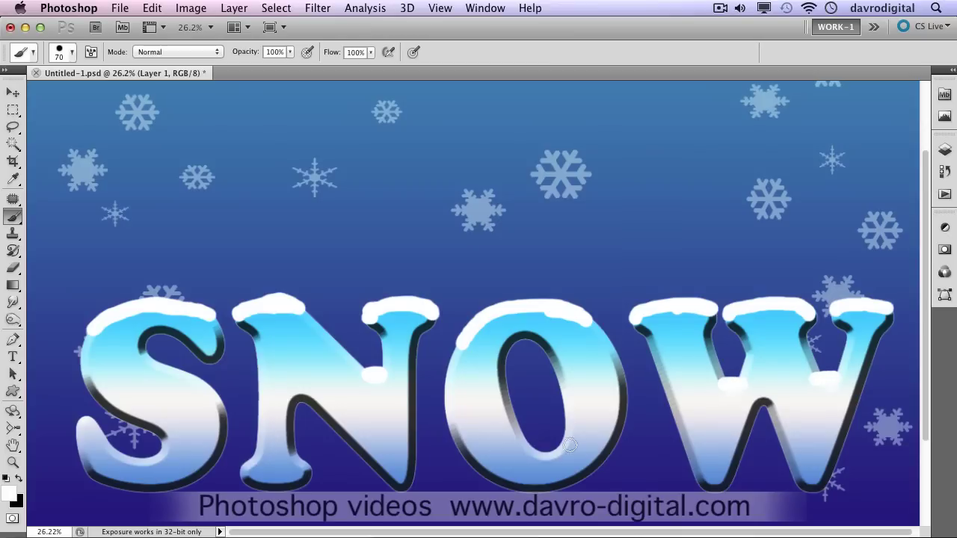
Paint snow on the lower ledges inside the O, on the N's foot, and on the S's middle curve, lower bowl and tip
drag(540, 449, 556, 450)
drag(303, 466, 300, 464)
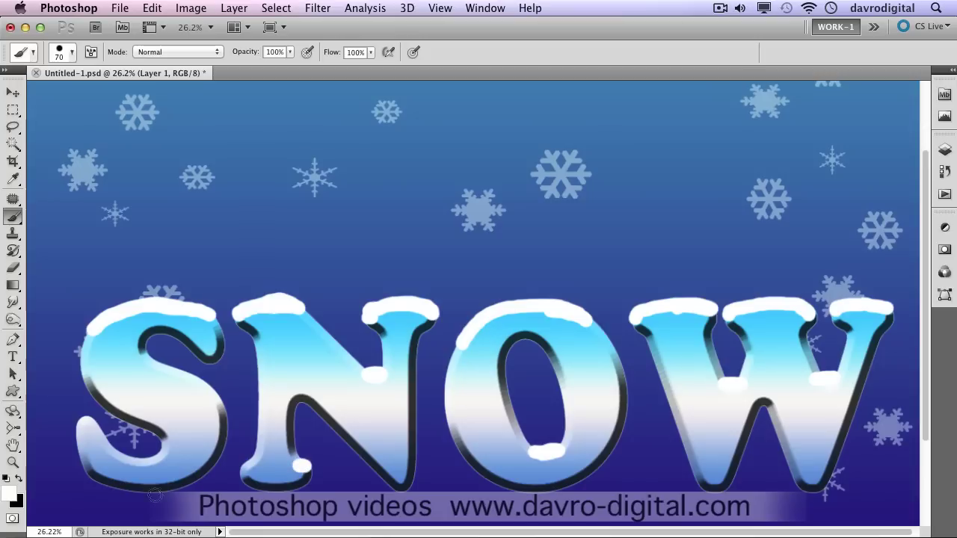
mouse_move(119, 460)
mouse_down()
mouse_move(160, 456)
mouse_move(137, 459)
mouse_up()
drag(162, 369, 201, 385)
drag(95, 421, 83, 423)
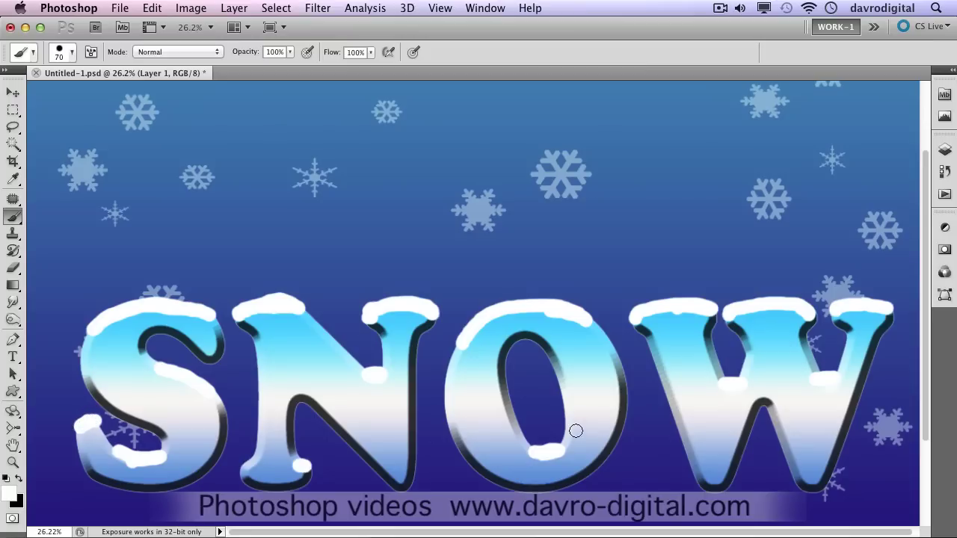
Rename the painted snow layer as "snow fx"
click(944, 150)
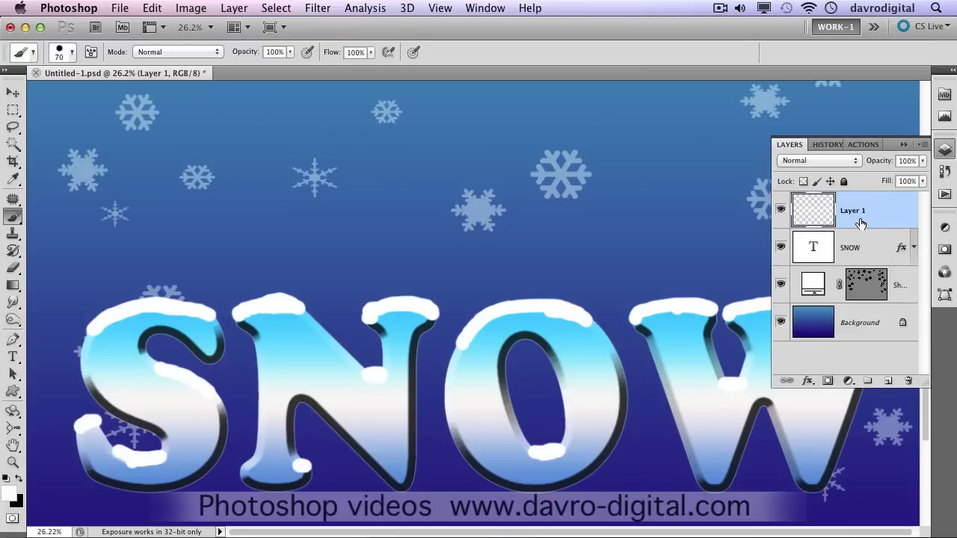
double_click(854, 212)
text(snow fx)
key(Return)
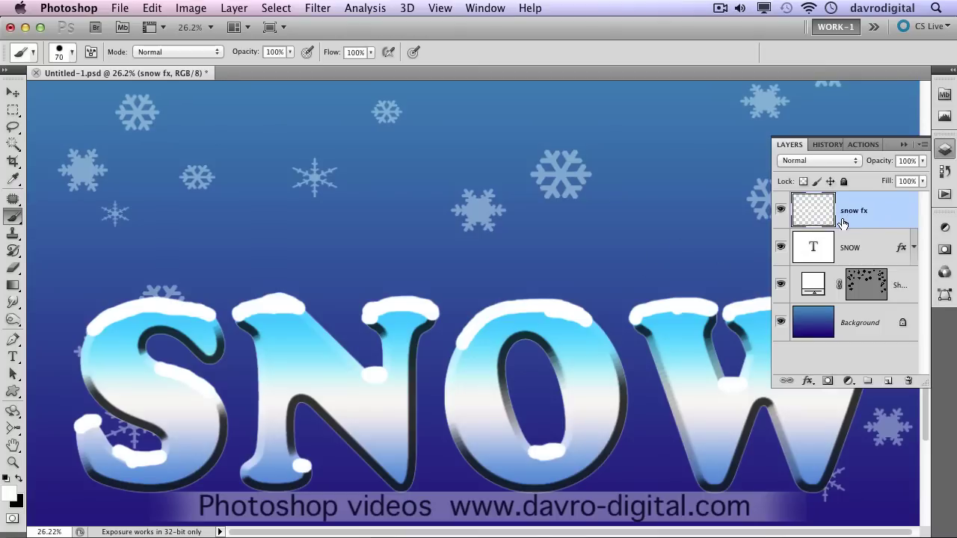
Add a Bevel and Emboss effect to the snow fx layer and set its depth to 31%
click(808, 382)
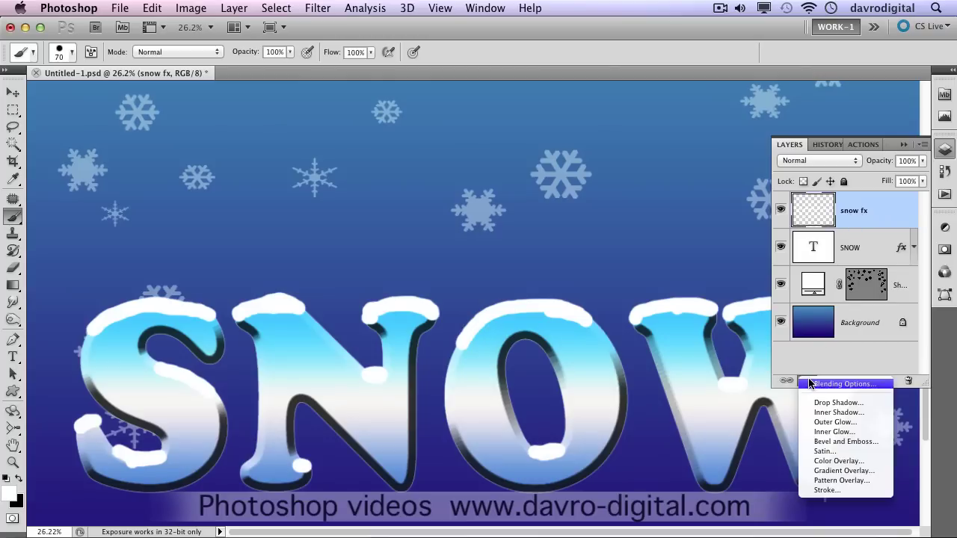
click(836, 441)
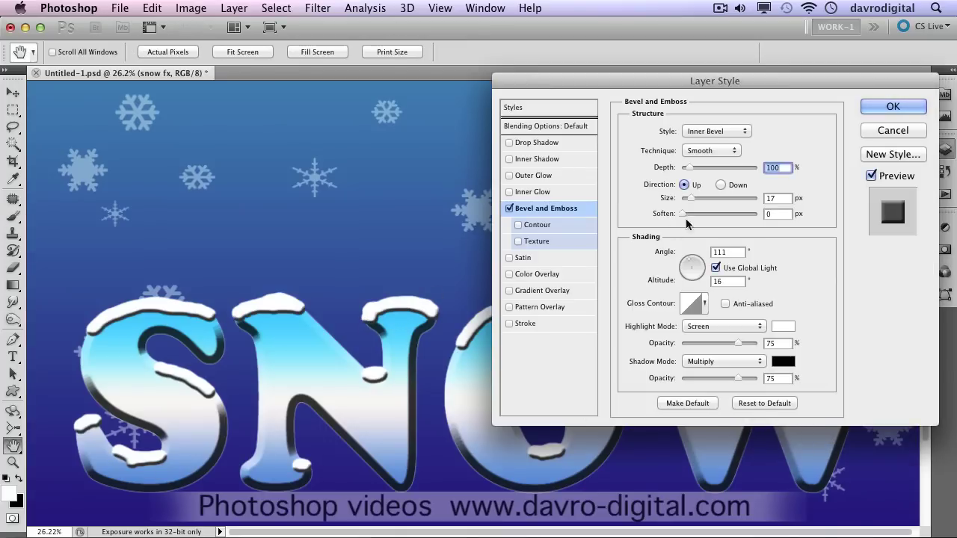
mouse_move(689, 168)
mouse_down()
mouse_move(748, 169)
mouse_move(691, 171)
mouse_up()
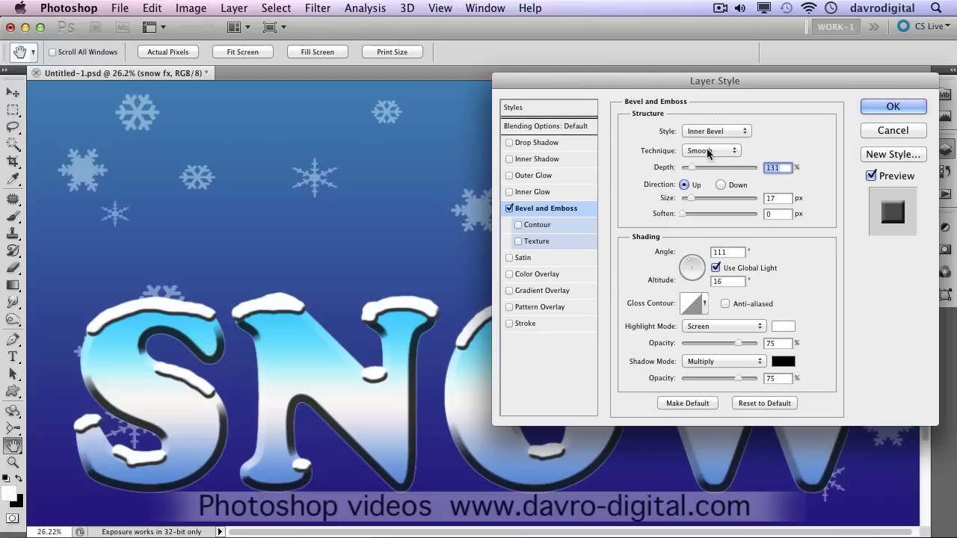
drag(691, 166, 683, 172)
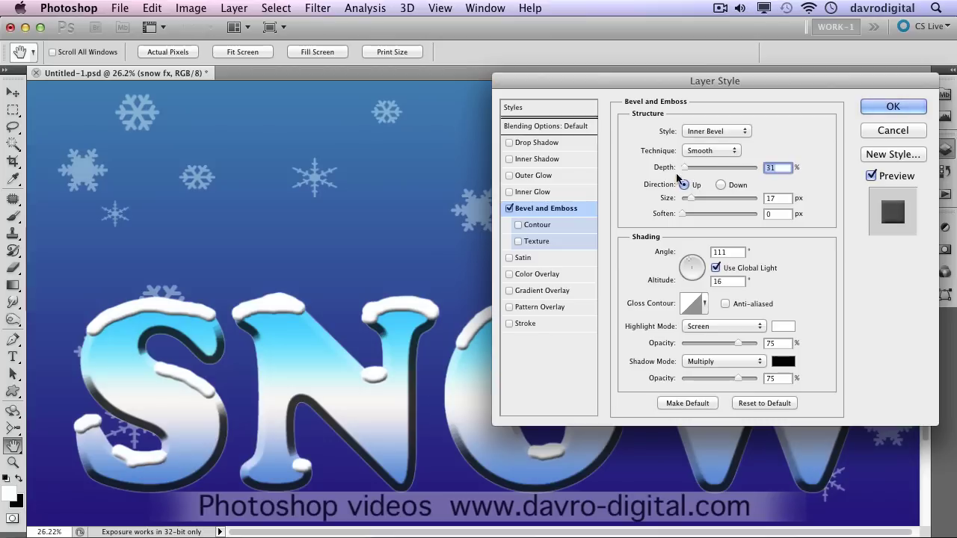
Compare the snow with and without the bevel, set Soften to 16 px and apply the layer style
key(super+space)
drag(246, 361, 289, 392)
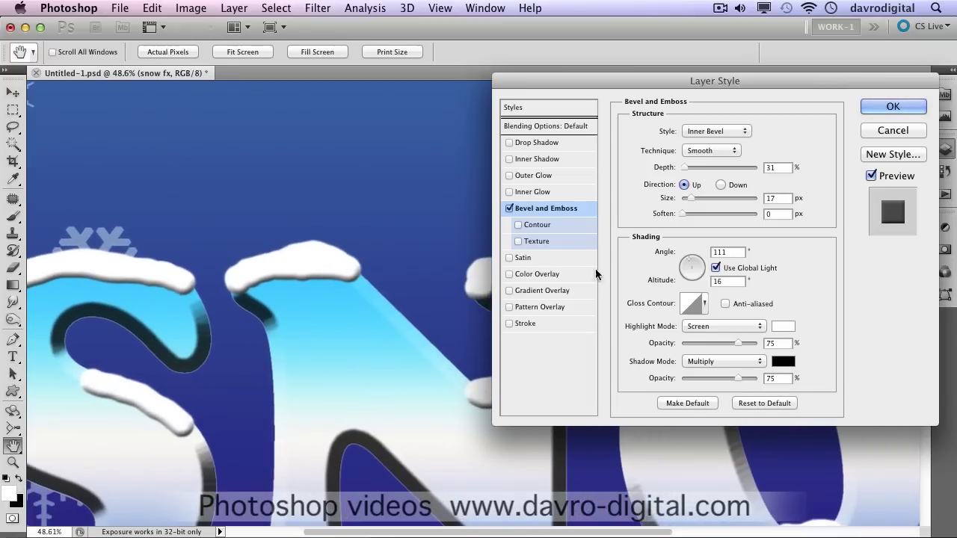
click(872, 175)
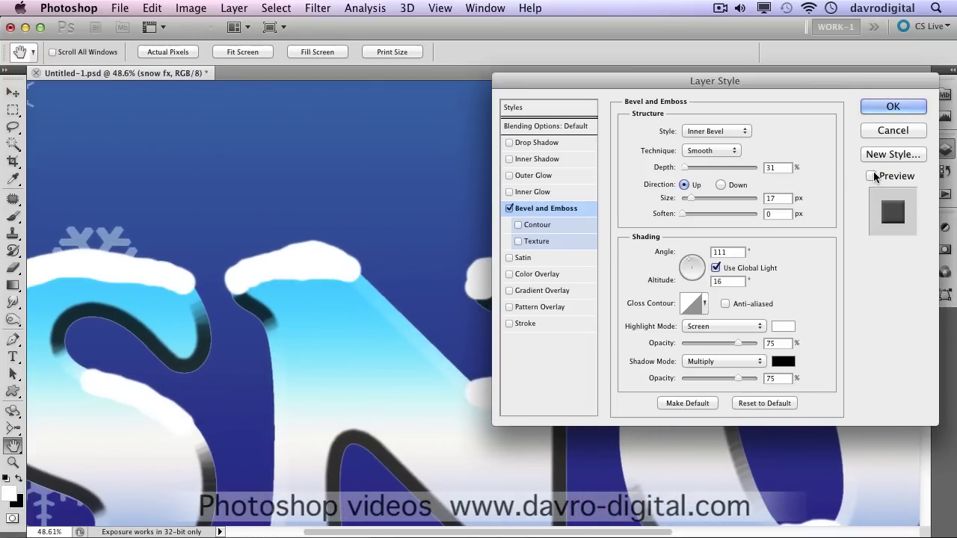
click(872, 176)
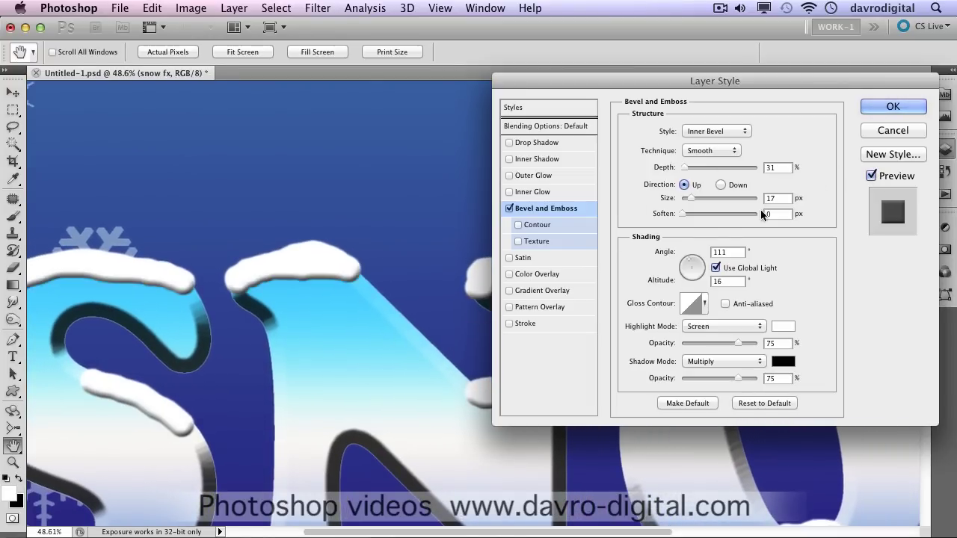
drag(681, 213, 758, 210)
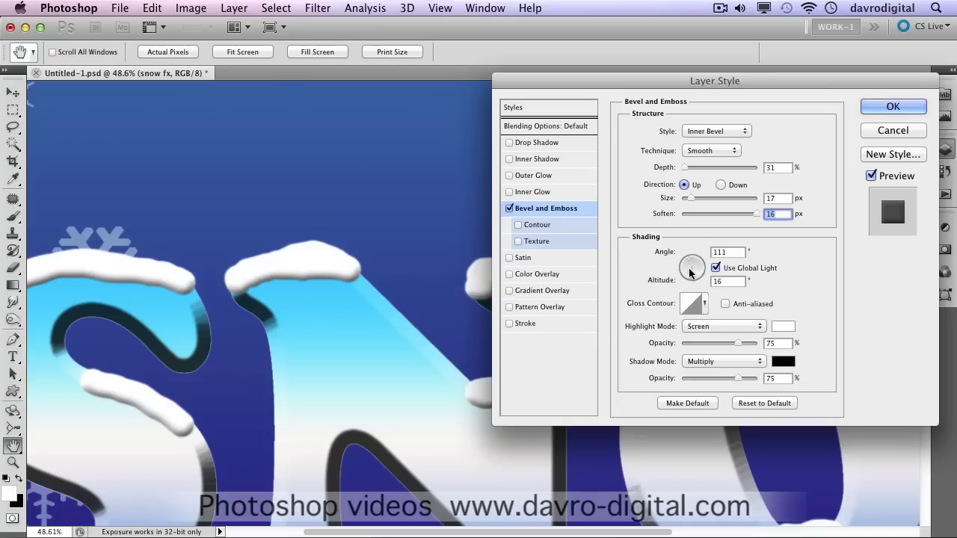
click(882, 110)
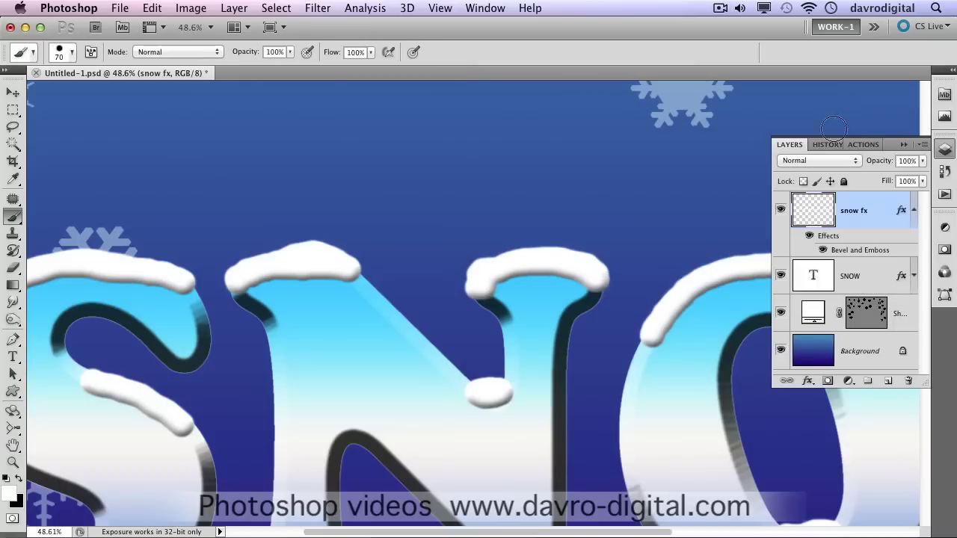
Pull icicles down from the snow cap on the S using the Smudge tool at 25 px and 50% strength
click(12, 303)
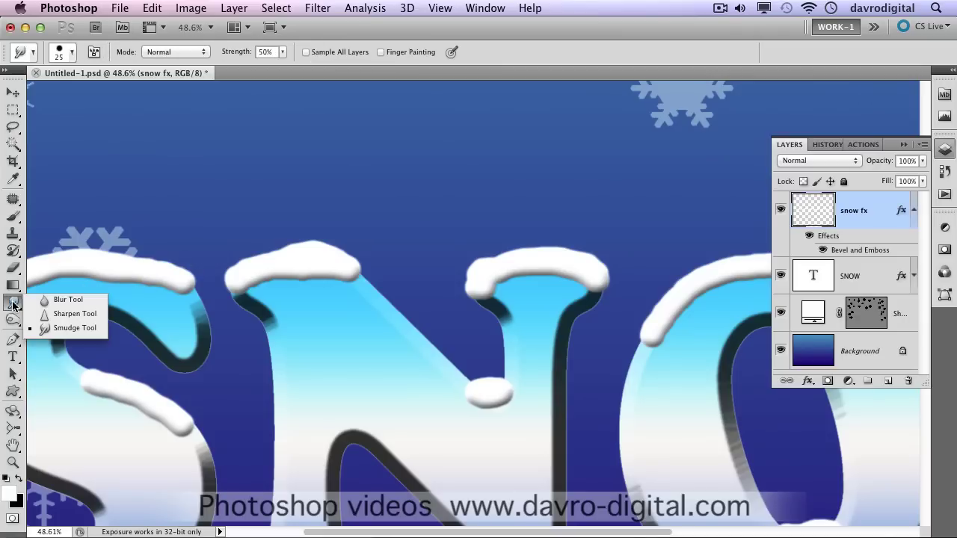
click(74, 328)
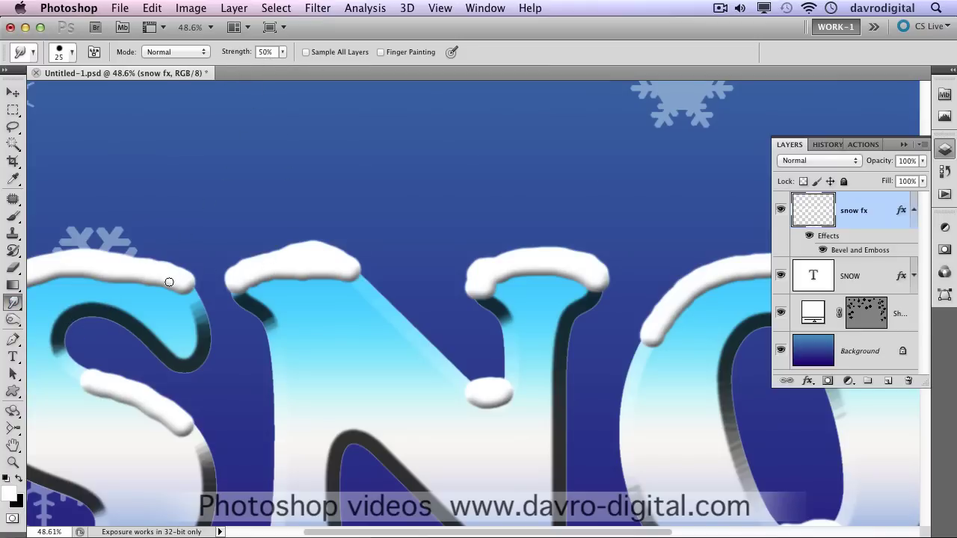
drag(187, 333, 324, 312)
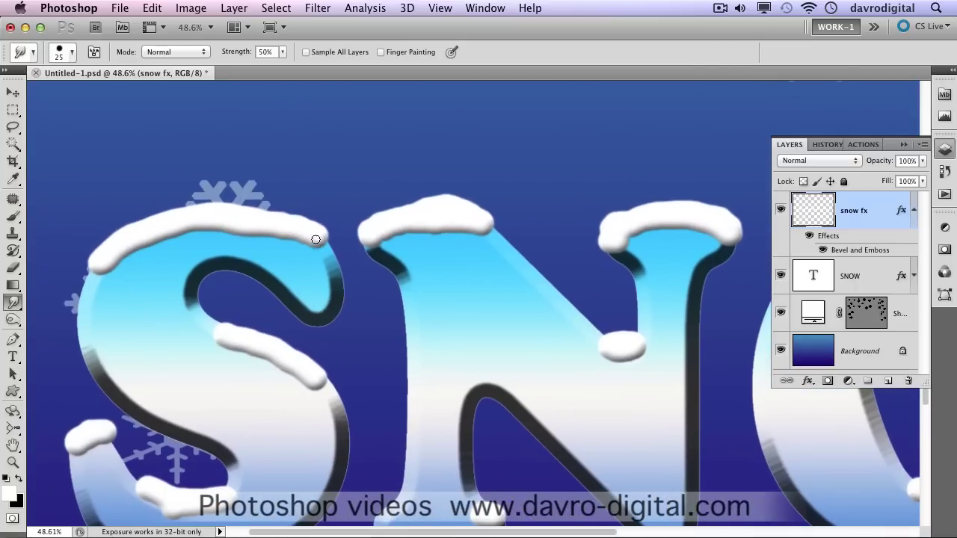
alt+click(306, 267)
mouse_move(475, 293)
mouse_down()
mouse_move(489, 318)
mouse_move(344, 316)
mouse_move(324, 305)
mouse_up()
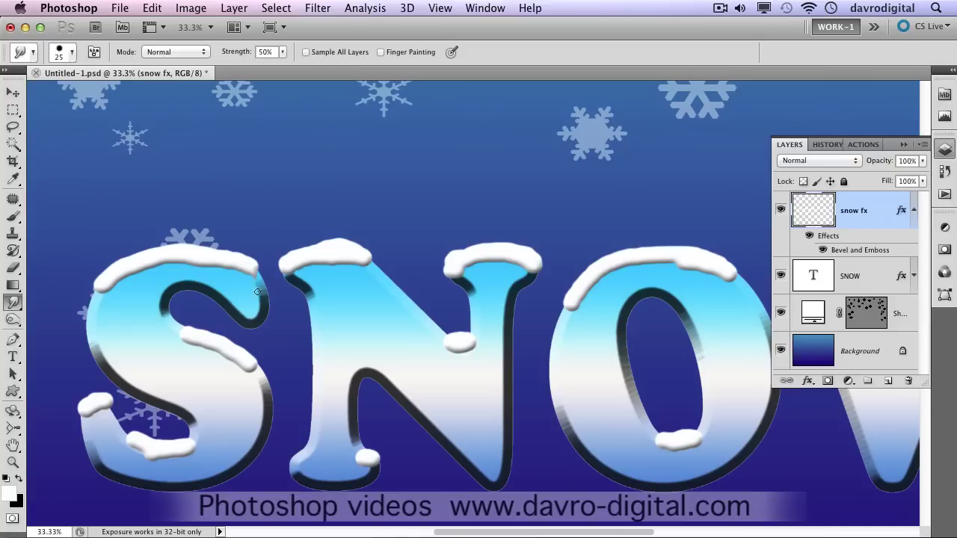
drag(232, 261, 240, 281)
drag(199, 256, 199, 271)
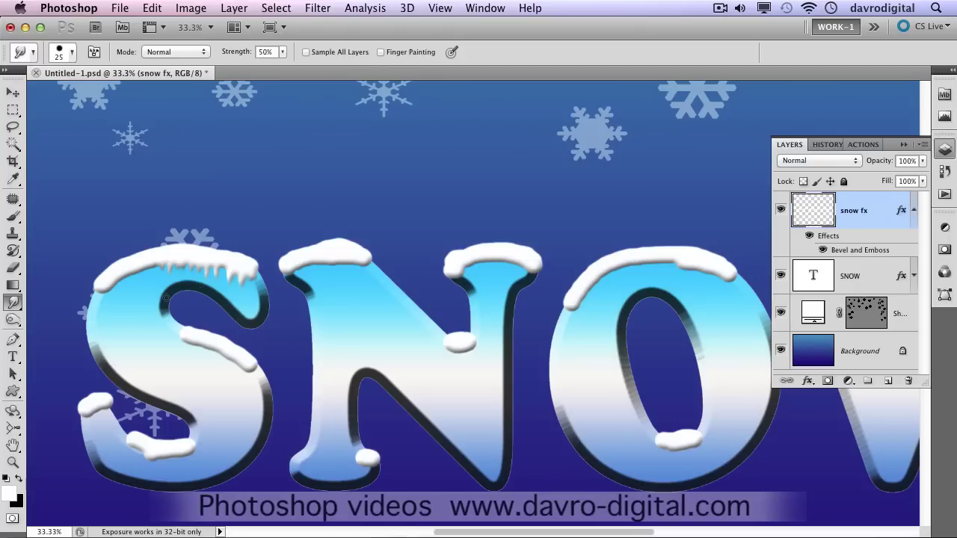
mouse_move(163, 257)
mouse_down()
mouse_move(165, 291)
mouse_move(145, 298)
mouse_up()
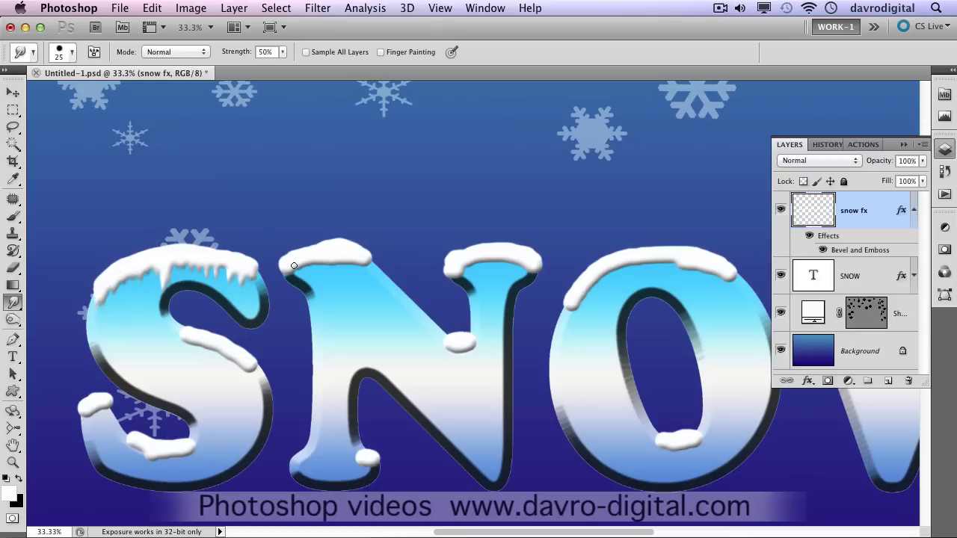
Pull icicles down from both snow caps at the top of the N using the Smudge tool at 25 px and 50% strength
mouse_move(289, 267)
mouse_down()
mouse_move(290, 295)
mouse_move(303, 260)
mouse_move(302, 284)
mouse_move(317, 258)
mouse_move(319, 280)
mouse_move(320, 256)
mouse_move(325, 285)
mouse_move(333, 255)
mouse_move(336, 286)
mouse_move(340, 257)
mouse_move(338, 296)
mouse_up()
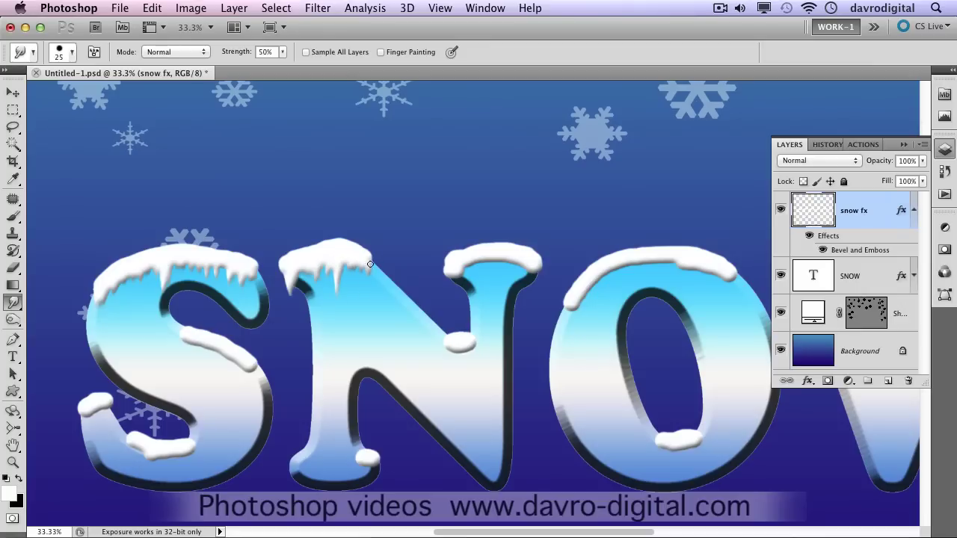
drag(371, 261, 373, 277)
drag(456, 270, 457, 294)
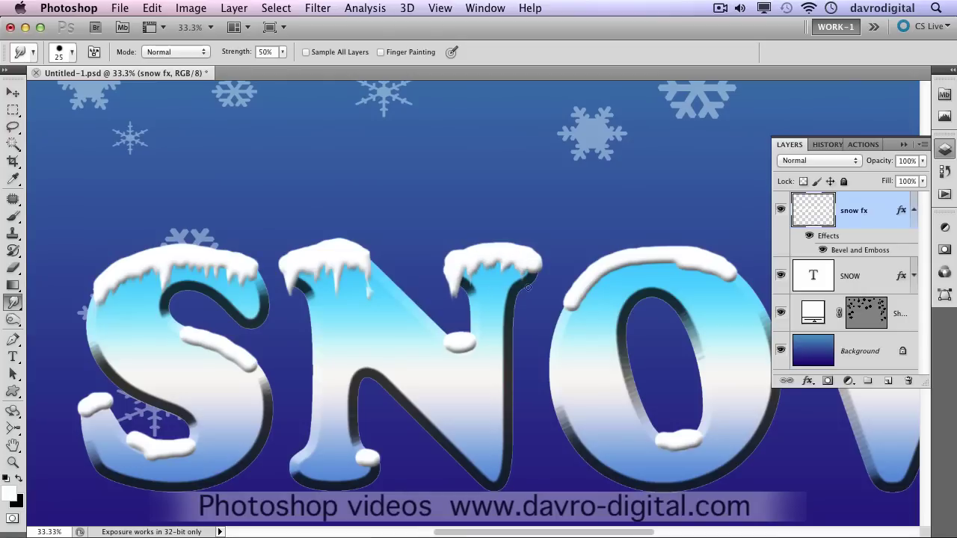
mouse_move(537, 271)
mouse_down()
mouse_move(539, 296)
mouse_move(525, 275)
mouse_move(474, 301)
mouse_up()
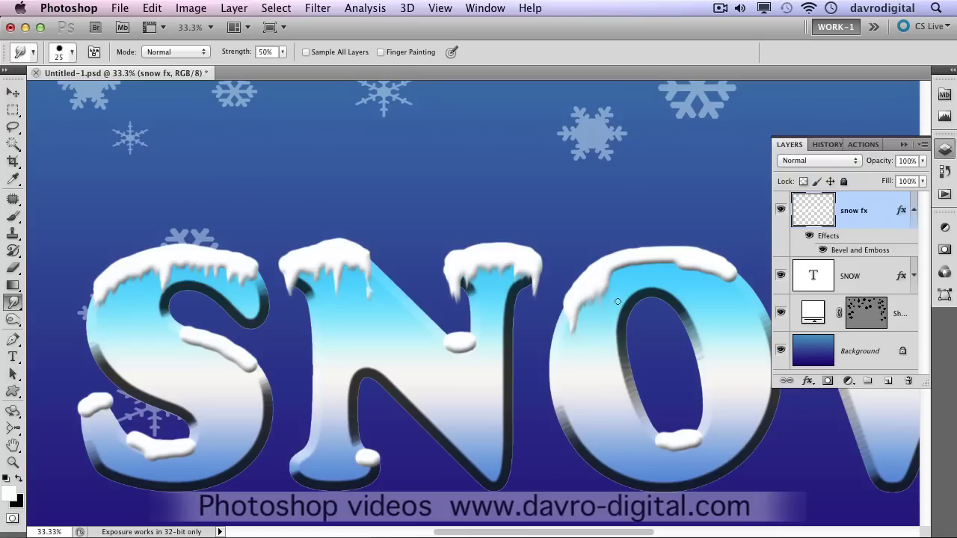
Smudge icicles along the snow cap on top of the O, enlarging the brush to 50 px for its right end
mouse_move(622, 261)
mouse_down()
mouse_move(622, 311)
mouse_move(611, 270)
mouse_move(614, 322)
mouse_move(626, 262)
mouse_move(629, 312)
mouse_move(635, 266)
mouse_move(639, 310)
mouse_move(630, 257)
mouse_move(632, 320)
mouse_move(630, 267)
mouse_move(626, 310)
mouse_move(624, 272)
mouse_move(625, 309)
mouse_up()
drag(654, 263, 670, 305)
drag(675, 259, 676, 275)
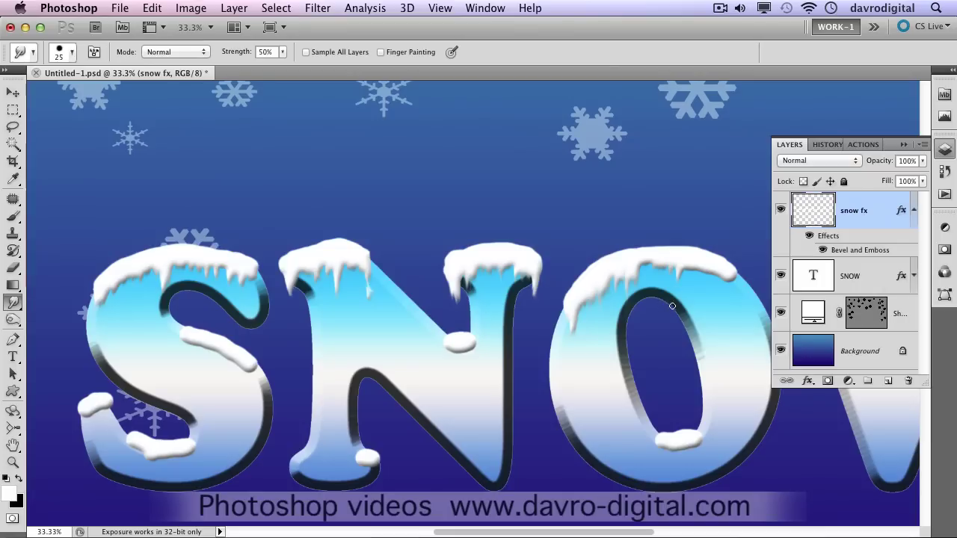
key(bracketright)
mouse_move(663, 270)
mouse_down()
mouse_move(654, 301)
mouse_move(645, 266)
mouse_move(653, 288)
mouse_move(683, 265)
mouse_move(678, 296)
mouse_move(689, 264)
mouse_move(693, 294)
mouse_move(705, 269)
mouse_move(704, 306)
mouse_move(721, 272)
mouse_move(724, 297)
mouse_move(730, 272)
mouse_move(732, 307)
mouse_move(729, 282)
mouse_move(729, 302)
mouse_move(707, 272)
mouse_move(708, 300)
mouse_up()
Smudge icicles from the W's first snow cap with a 45 px brush, including a long one off its outer left edge
mouse_move(741, 396)
mouse_down()
mouse_move(367, 391)
mouse_move(386, 389)
mouse_up()
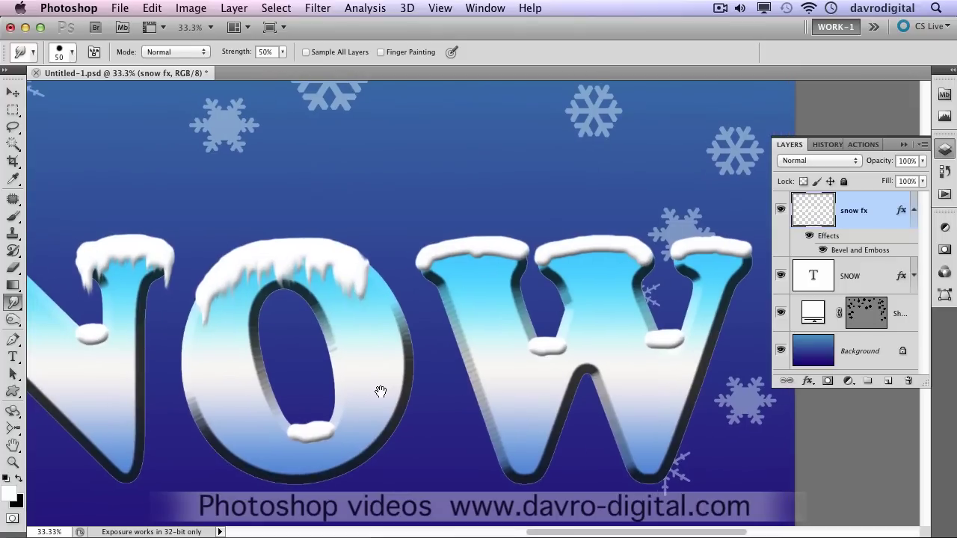
mouse_move(432, 262)
mouse_down()
mouse_move(453, 253)
mouse_move(456, 283)
mouse_up()
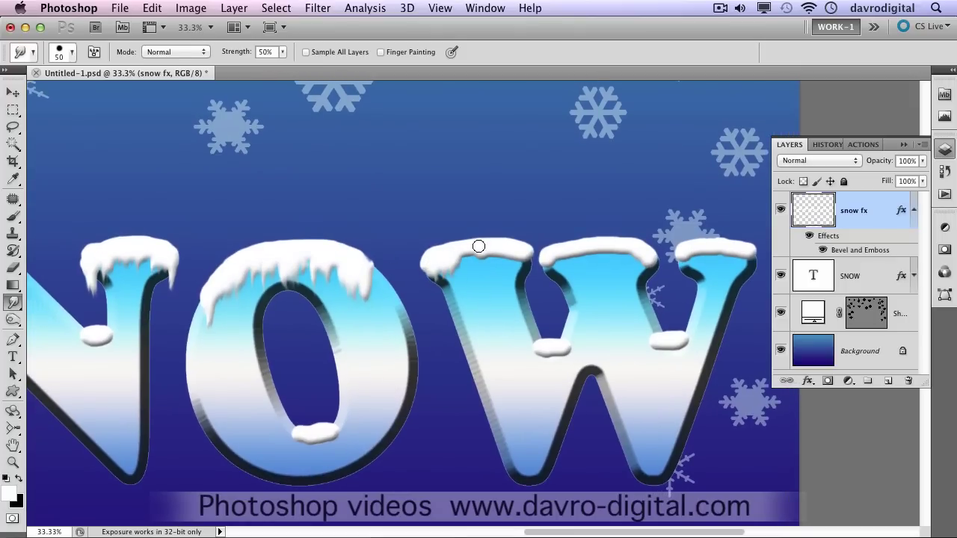
key(bracketleft)
mouse_move(464, 256)
mouse_down()
mouse_move(465, 281)
mouse_move(477, 253)
mouse_move(485, 280)
mouse_move(512, 251)
mouse_move(513, 290)
mouse_up()
drag(520, 253, 531, 285)
drag(433, 265, 438, 327)
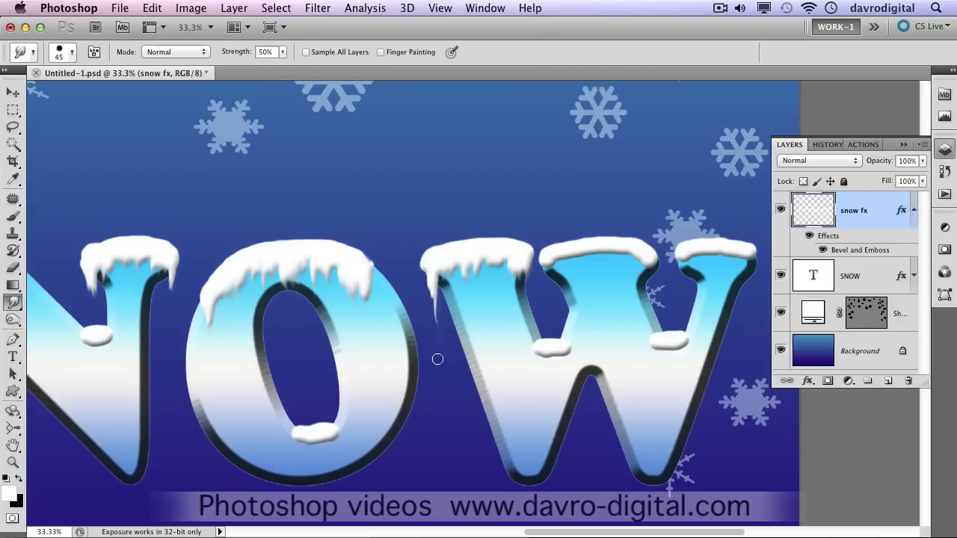
Stretch the two snow patches in the W's inner notches downward into tapered icicles
drag(545, 347, 551, 384)
drag(561, 352, 545, 389)
drag(553, 349, 549, 396)
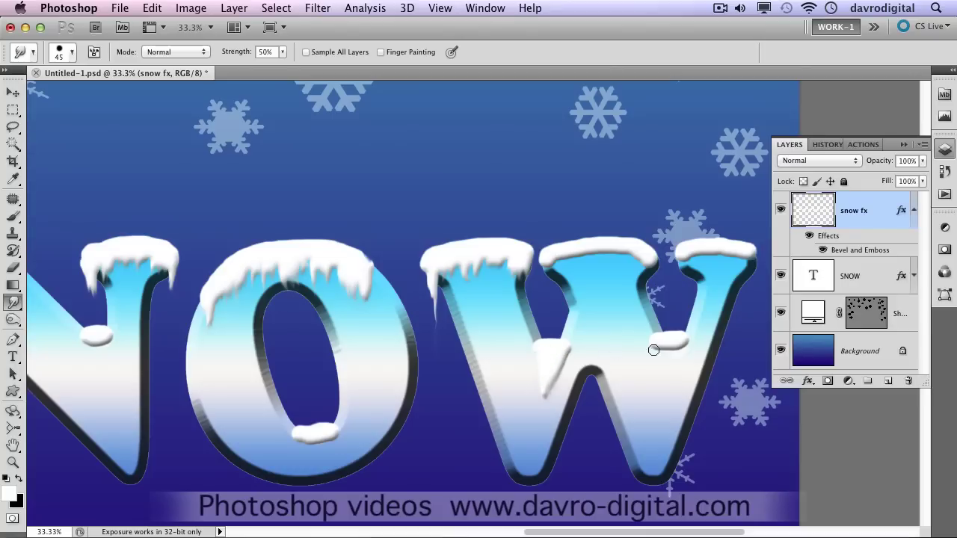
drag(670, 347, 668, 385)
mouse_move(683, 342)
mouse_down()
mouse_move(681, 373)
mouse_move(682, 339)
mouse_move(665, 387)
mouse_up()
mouse_move(658, 351)
mouse_down()
mouse_move(655, 391)
mouse_move(667, 373)
mouse_move(668, 385)
mouse_move(672, 341)
mouse_up()
Smudge icicles from the W's middle and right snow caps
mouse_move(689, 254)
mouse_down()
mouse_move(681, 282)
mouse_move(687, 248)
mouse_move(699, 256)
mouse_move(698, 286)
mouse_move(706, 251)
mouse_move(713, 292)
mouse_move(723, 244)
mouse_move(720, 289)
mouse_move(736, 258)
mouse_move(740, 284)
mouse_move(750, 254)
mouse_move(749, 274)
mouse_move(734, 258)
mouse_move(727, 290)
mouse_move(720, 256)
mouse_move(705, 297)
mouse_move(699, 261)
mouse_move(692, 277)
mouse_move(688, 261)
mouse_move(679, 304)
mouse_move(672, 273)
mouse_move(639, 256)
mouse_move(649, 260)
mouse_move(644, 293)
mouse_move(639, 257)
mouse_move(639, 285)
mouse_move(620, 252)
mouse_move(621, 296)
mouse_move(626, 252)
mouse_move(608, 272)
mouse_move(609, 245)
mouse_move(602, 293)
mouse_move(595, 252)
mouse_move(596, 299)
mouse_up()
mouse_move(591, 256)
mouse_down()
mouse_move(598, 289)
mouse_move(577, 290)
mouse_move(569, 264)
mouse_move(566, 301)
mouse_move(547, 288)
mouse_move(546, 265)
mouse_move(559, 276)
mouse_up()
drag(611, 257, 623, 282)
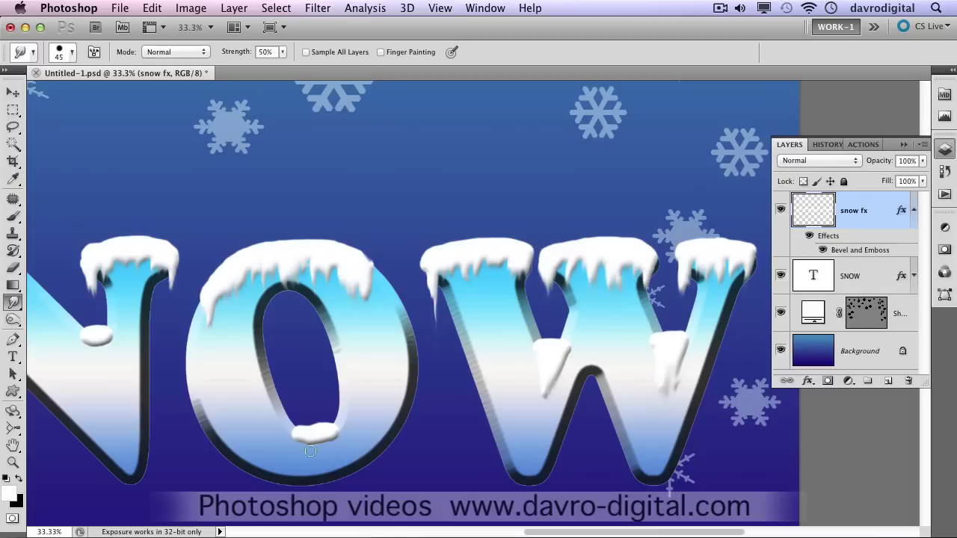
Smudge icicles from the snow at the base of the O's opening and from the snow in the N's notch and on its foot
mouse_move(336, 438)
mouse_down()
mouse_move(325, 464)
mouse_move(333, 436)
mouse_move(328, 457)
mouse_move(318, 435)
mouse_move(320, 467)
mouse_move(311, 466)
mouse_move(308, 435)
mouse_move(305, 467)
mouse_move(303, 444)
mouse_move(294, 452)
mouse_move(295, 474)
mouse_move(295, 439)
mouse_move(305, 449)
mouse_move(330, 444)
mouse_move(326, 461)
mouse_move(333, 438)
mouse_move(326, 484)
mouse_up()
mouse_move(250, 436)
mouse_down()
mouse_move(406, 391)
mouse_move(557, 388)
mouse_up()
drag(443, 298, 435, 346)
mouse_move(355, 414)
mouse_down()
mouse_move(343, 443)
mouse_move(334, 439)
mouse_up()
Smudge icicles from the snow patches on the middle curve and lower part of the S
mouse_move(217, 326)
mouse_down()
mouse_move(206, 352)
mouse_move(182, 305)
mouse_move(189, 341)
mouse_up()
mouse_move(182, 305)
mouse_down()
mouse_move(179, 345)
mouse_move(158, 301)
mouse_move(151, 331)
mouse_move(162, 347)
mouse_up()
mouse_move(155, 415)
mouse_down()
mouse_move(160, 401)
mouse_move(146, 436)
mouse_move(126, 403)
mouse_move(123, 434)
mouse_move(114, 407)
mouse_move(109, 430)
mouse_move(79, 371)
mouse_move(62, 392)
mouse_move(60, 357)
mouse_move(76, 374)
mouse_move(68, 443)
mouse_up()
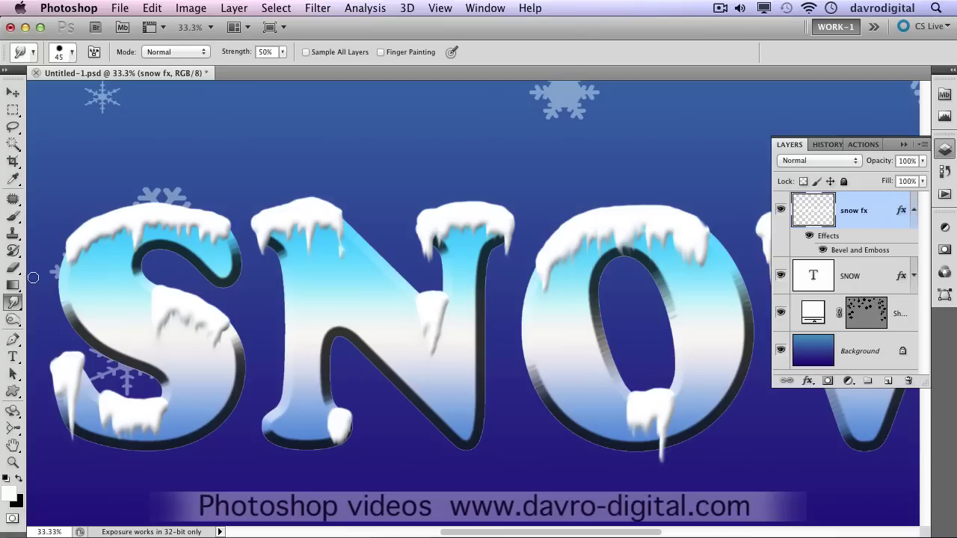
Erase the misshapen snow on the N's lower foot with the 127 px Eraser
key(e)
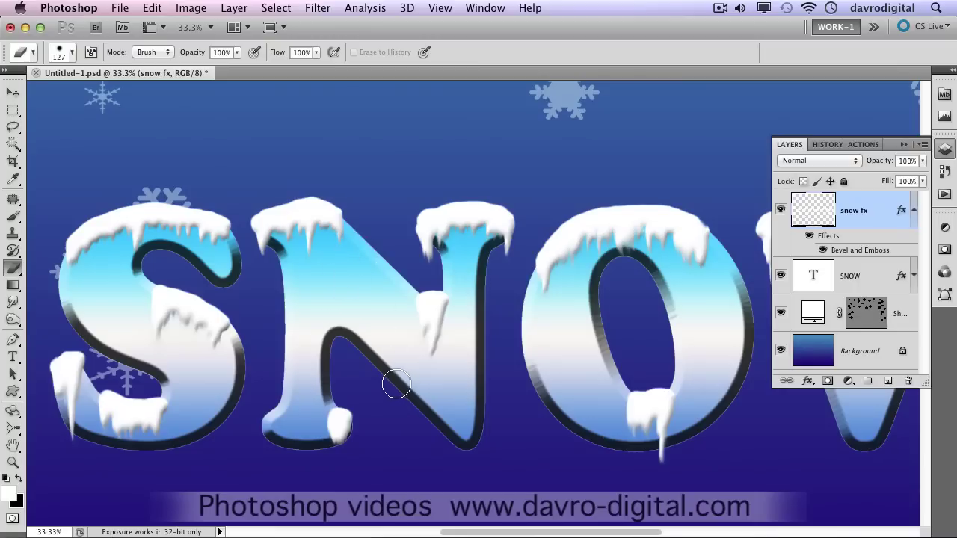
mouse_move(603, 350)
mouse_down()
mouse_move(342, 342)
mouse_move(331, 351)
mouse_up()
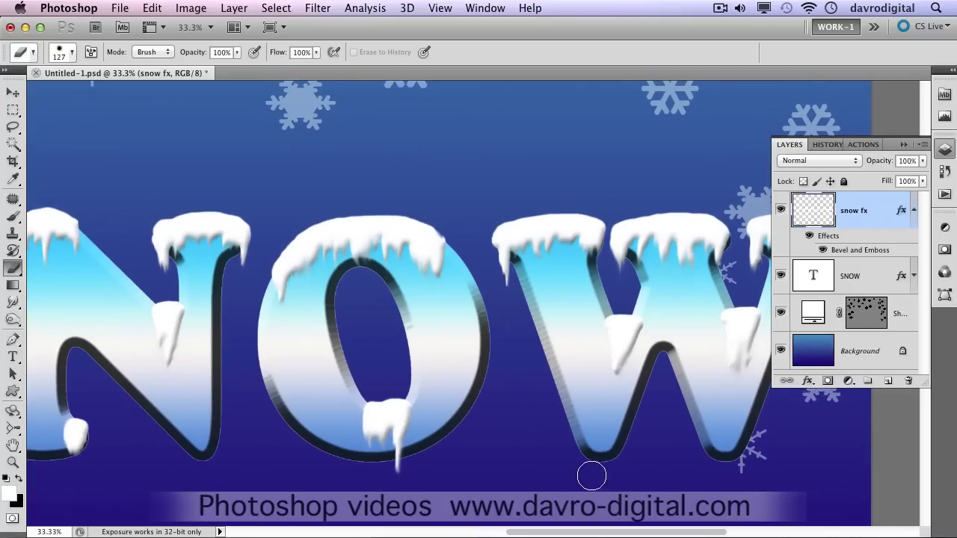
drag(610, 424, 687, 388)
drag(719, 382, 844, 372)
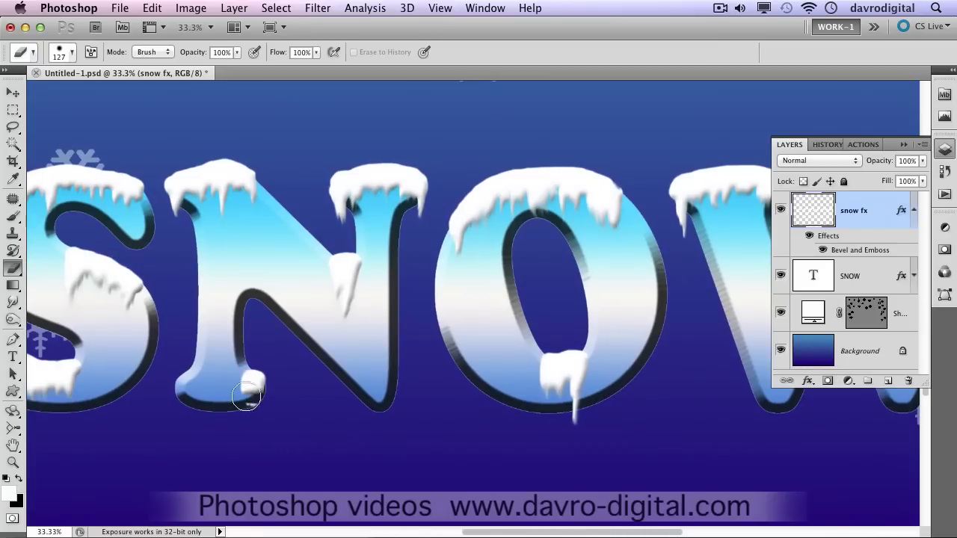
mouse_move(262, 391)
mouse_down()
mouse_move(252, 384)
mouse_move(260, 378)
mouse_move(240, 411)
mouse_move(242, 392)
mouse_up()
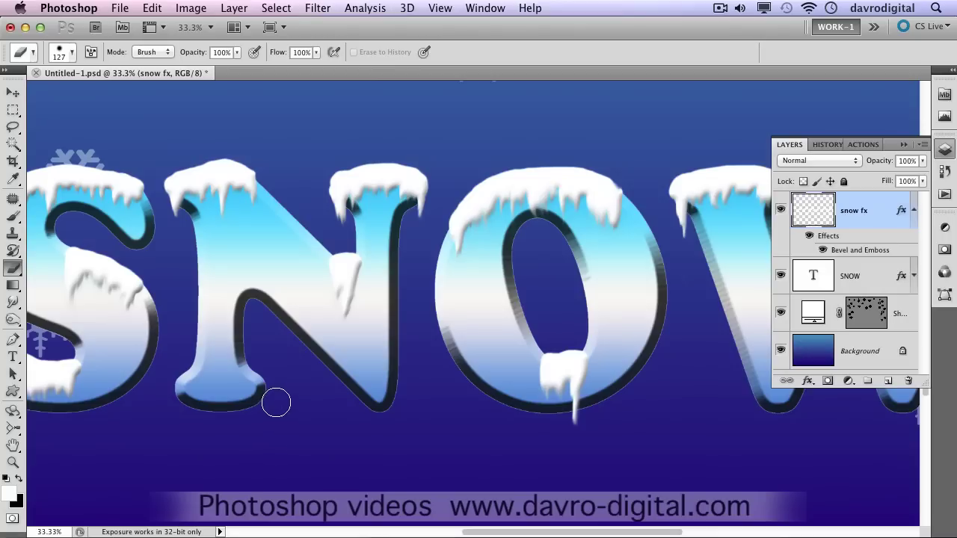
Paint new white snow patches on both sides of the N's lower foot with the 70 px Brush
key(b)
drag(240, 374, 253, 373)
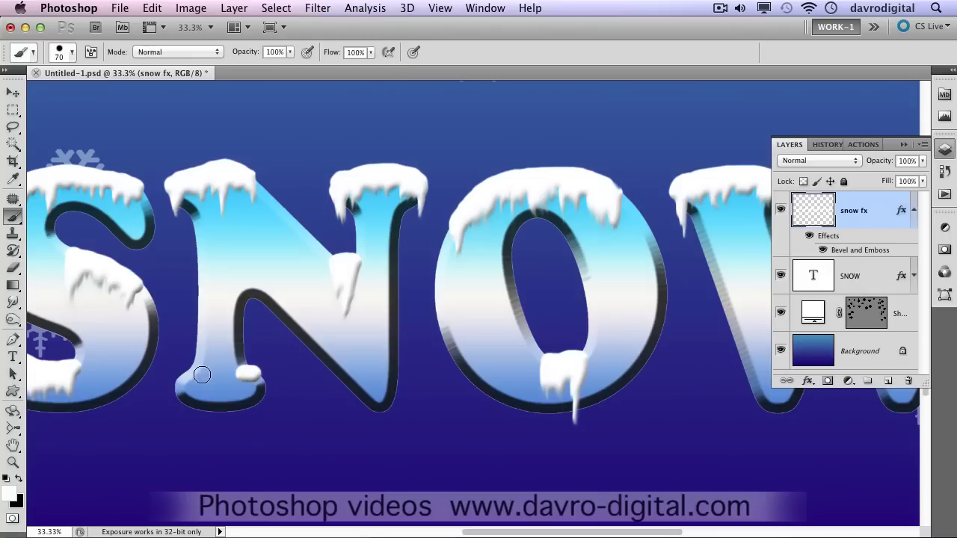
mouse_move(192, 370)
mouse_down()
mouse_move(184, 373)
mouse_move(195, 371)
mouse_up()
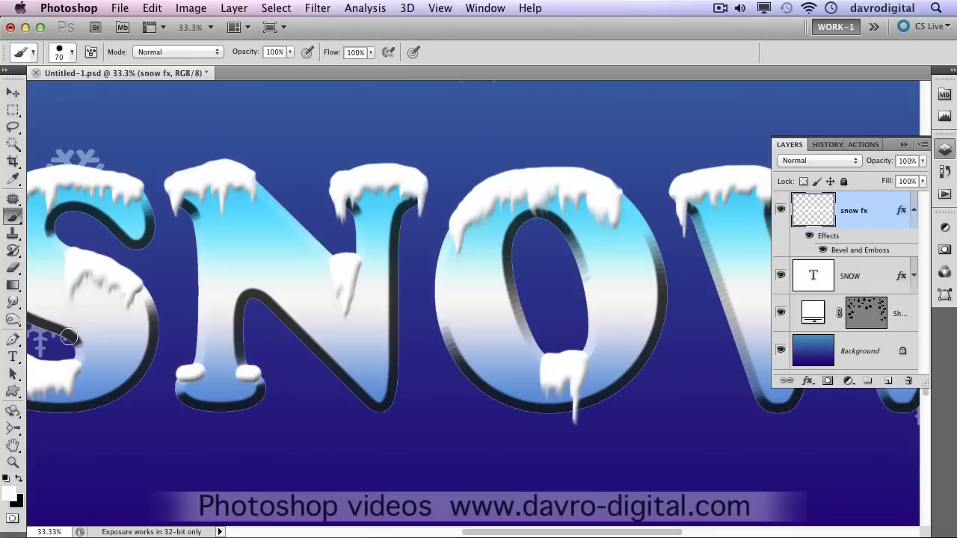
Smudge icicles from the two new snow patches on the N's foot with a 30 px brush
click(13, 302)
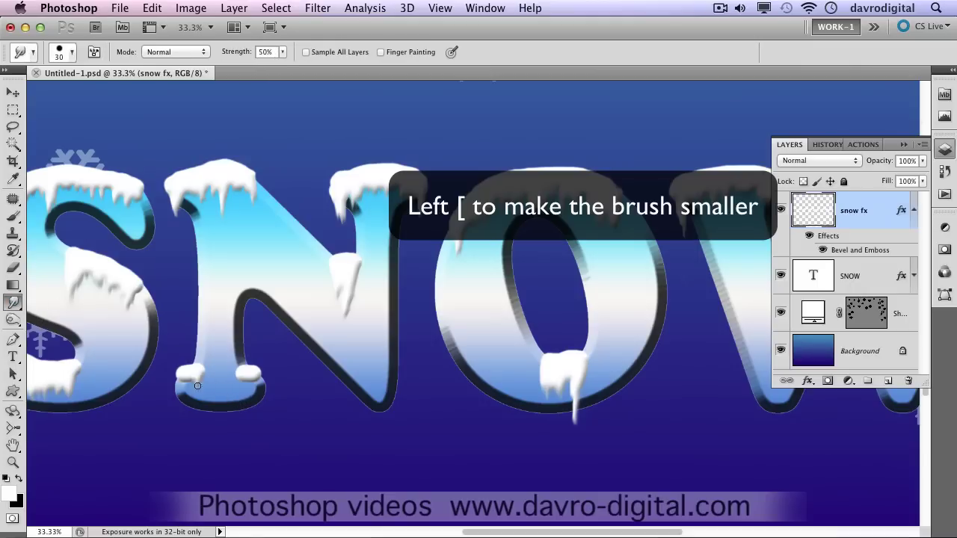
mouse_move(194, 372)
mouse_down()
mouse_move(185, 405)
mouse_move(178, 375)
mouse_move(177, 410)
mouse_move(198, 379)
mouse_up()
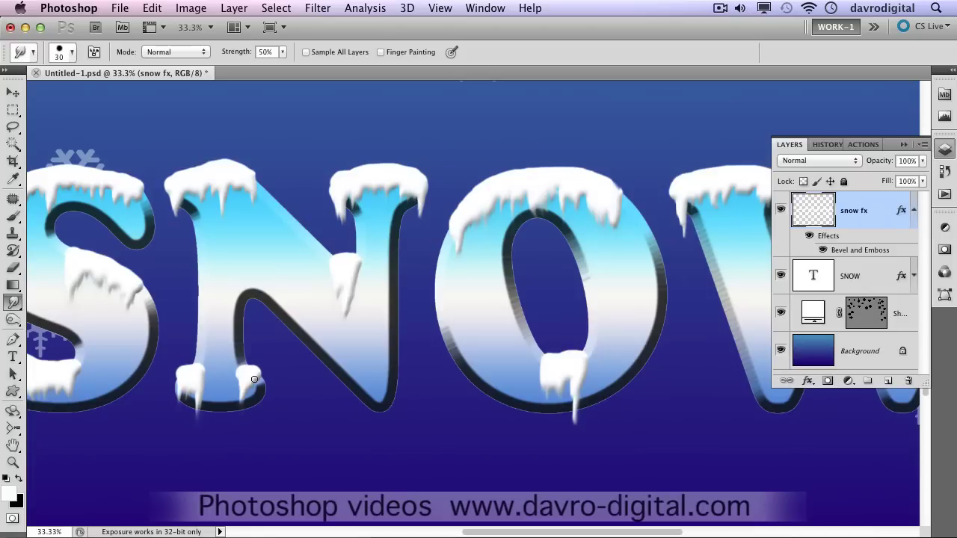
mouse_move(258, 382)
mouse_down()
mouse_move(249, 433)
mouse_move(246, 402)
mouse_move(243, 424)
mouse_up()
Trim the upper edges of the N's foot snow with a soft 127 px Eraser at 36% hardness, and reduce the Brush to 45 px
key(e)
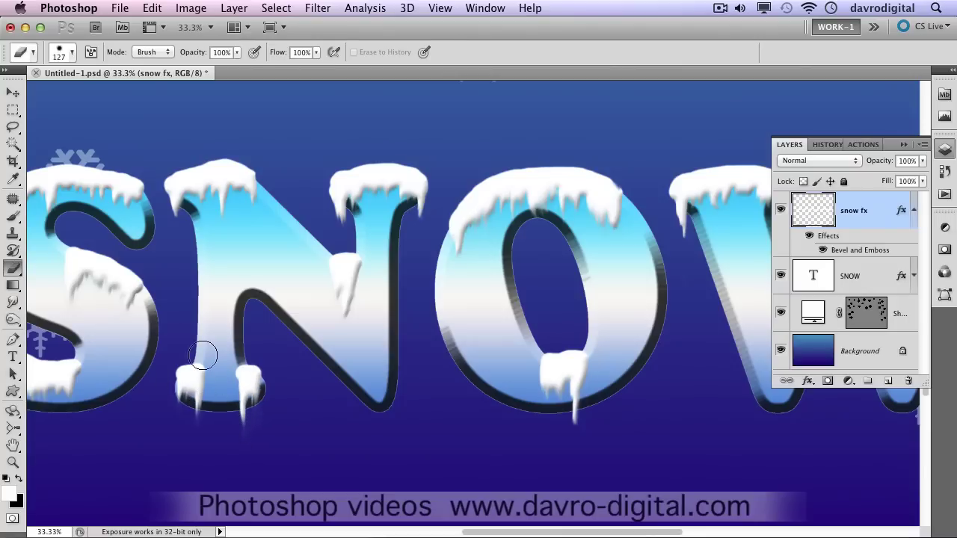
right_click(233, 329)
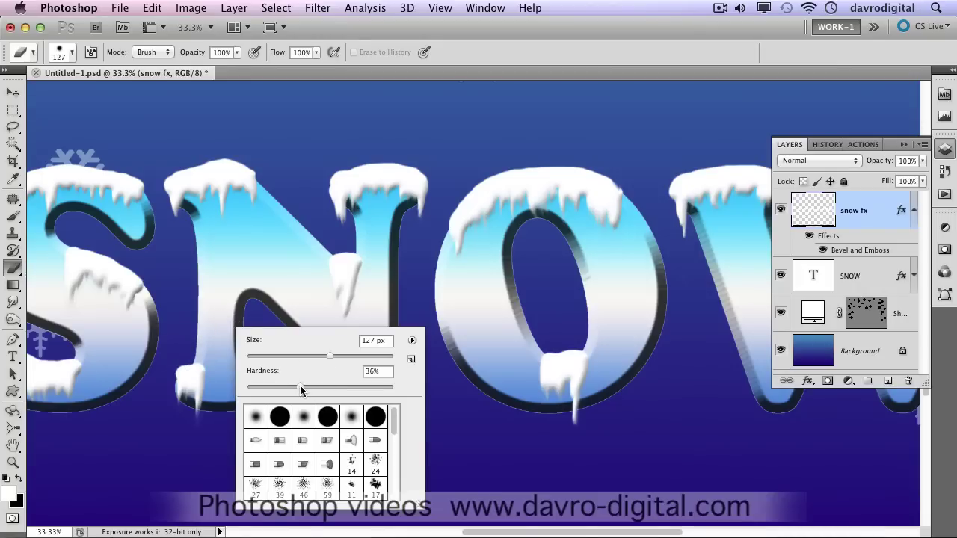
drag(201, 363, 201, 364)
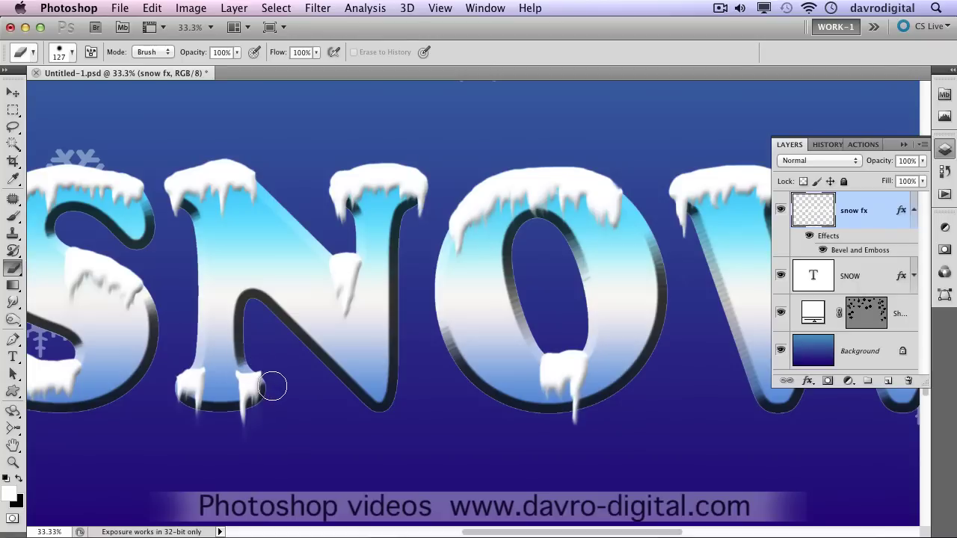
key(b)
key(bracketleft)
key(bracketleft)
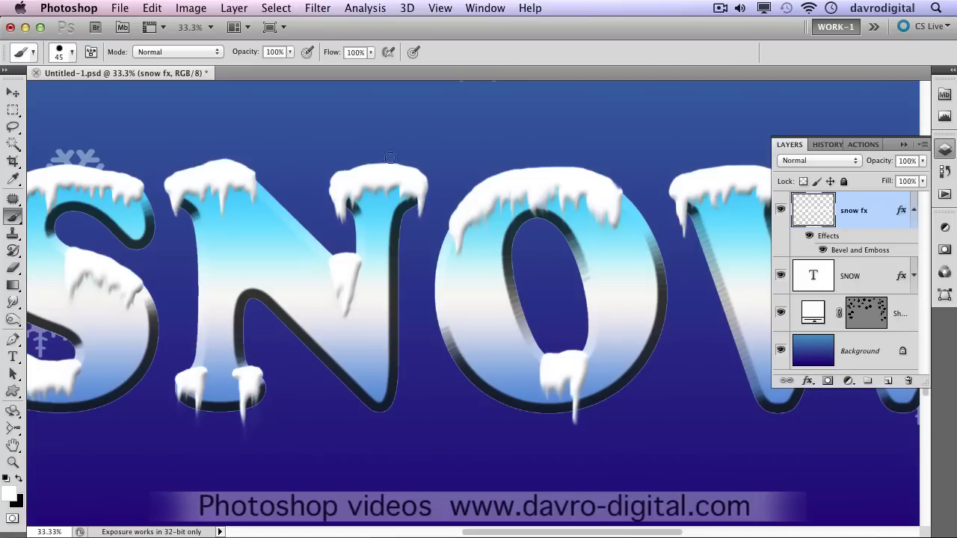
Open the Add Noise filter for the snow fx layer
click(317, 8)
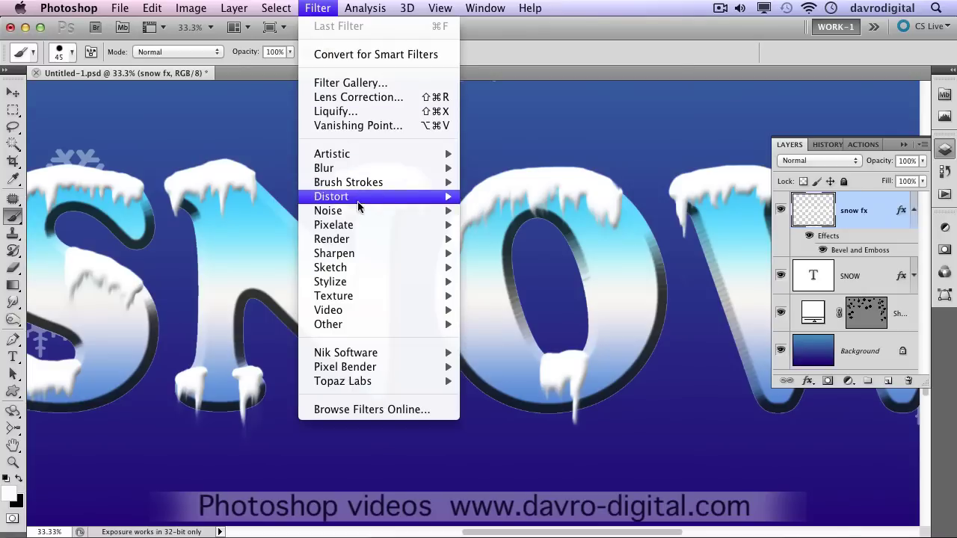
mouse_move(401, 207)
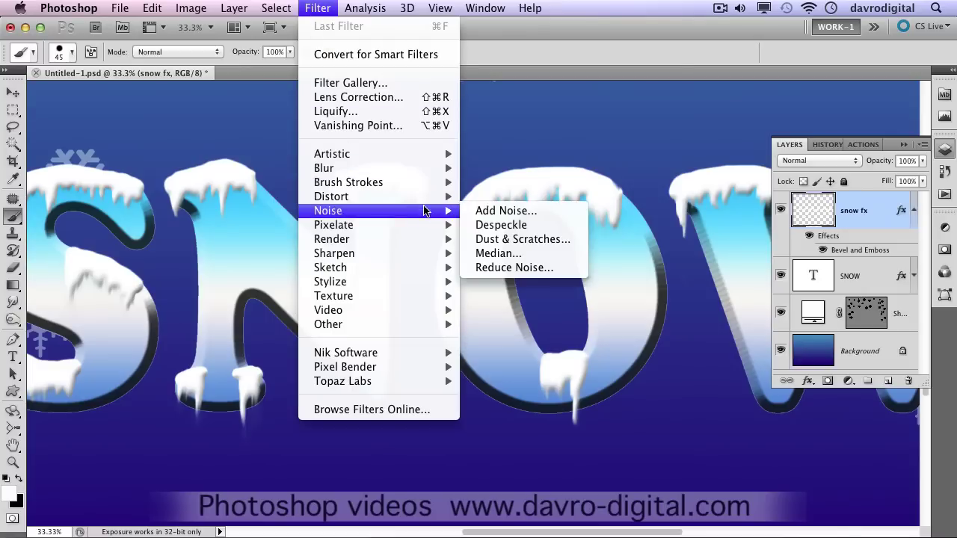
click(480, 210)
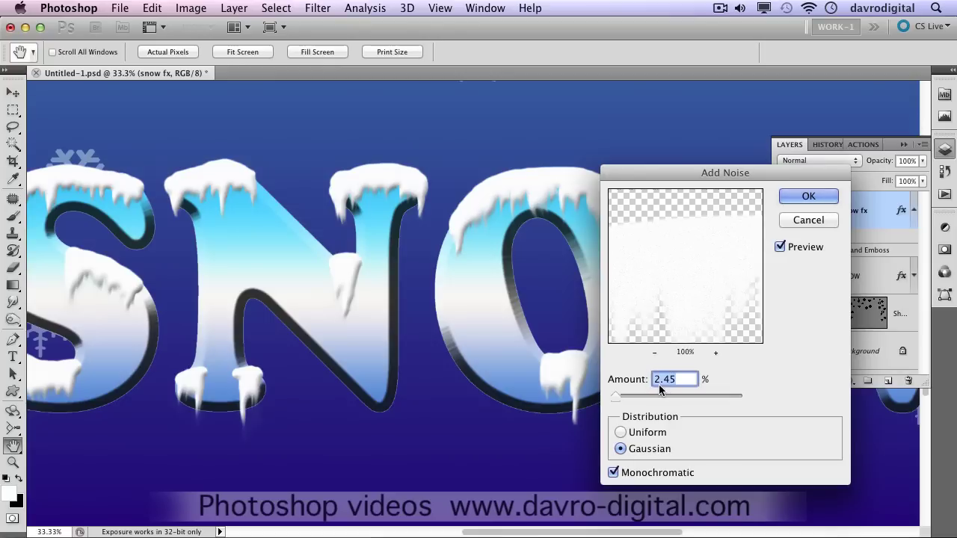
Try the noise at 98.90%, comparing it with Monochromatic off and on
drag(615, 397, 645, 397)
click(622, 473)
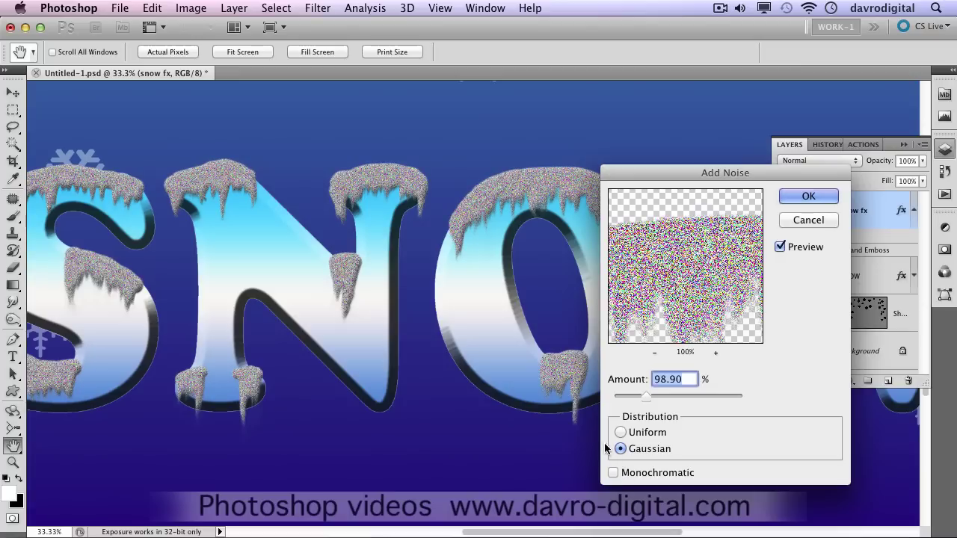
click(670, 290)
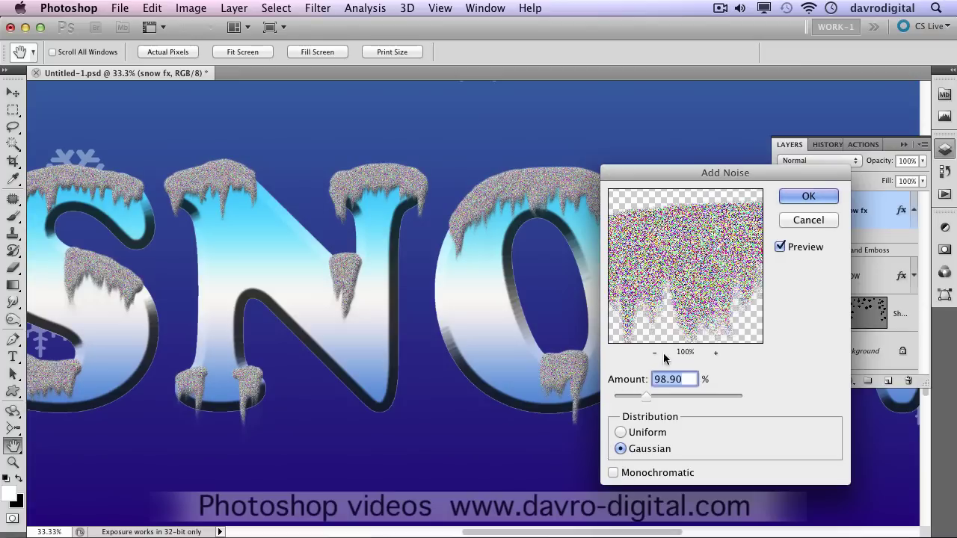
click(612, 474)
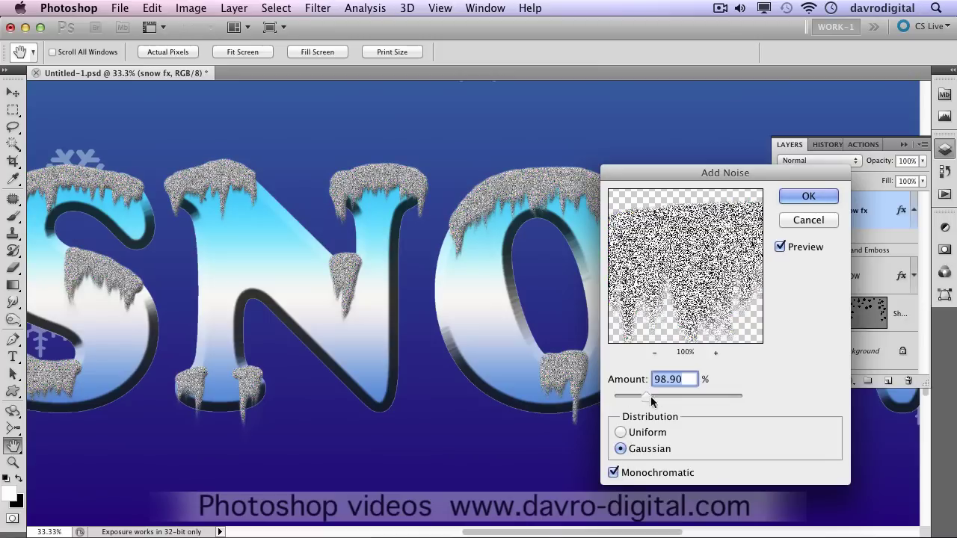
Apply 2.45% Gaussian monochromatic noise to the snow, checking its texture in the preview
drag(646, 401, 616, 398)
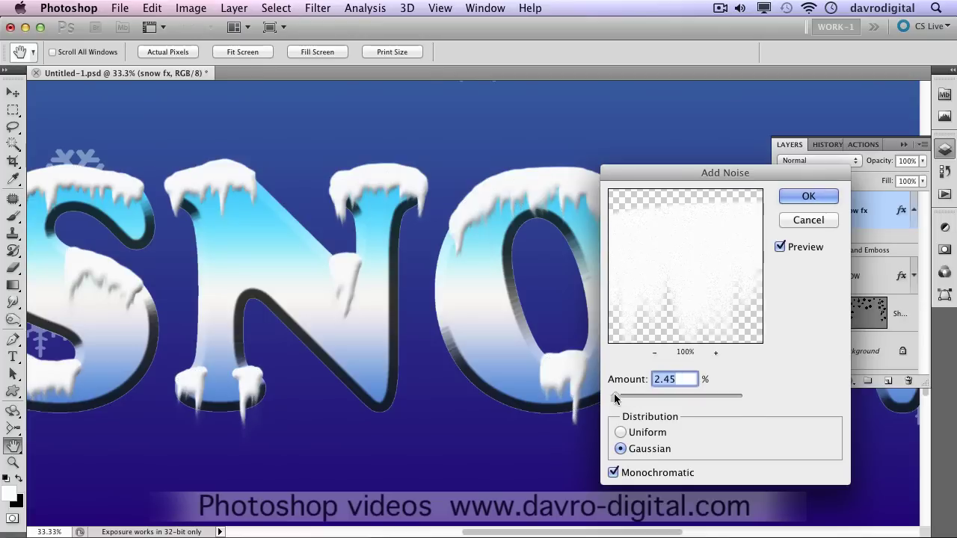
drag(647, 307, 654, 310)
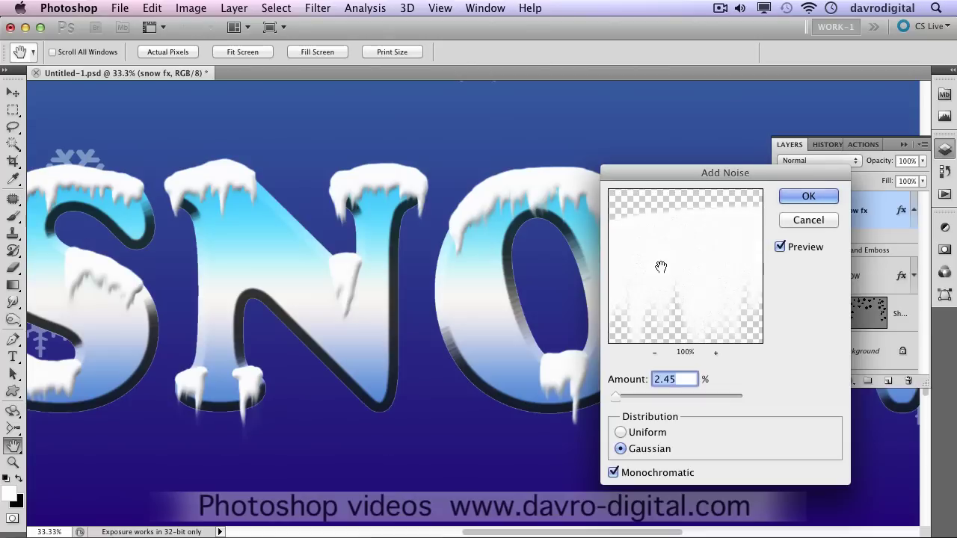
mouse_move(686, 270)
mouse_down()
mouse_move(666, 272)
mouse_move(681, 269)
mouse_up()
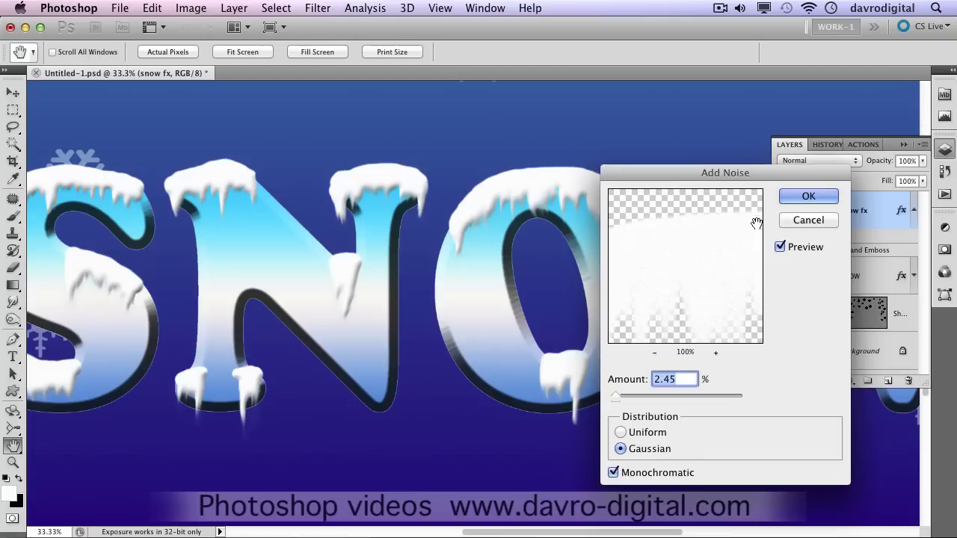
click(815, 197)
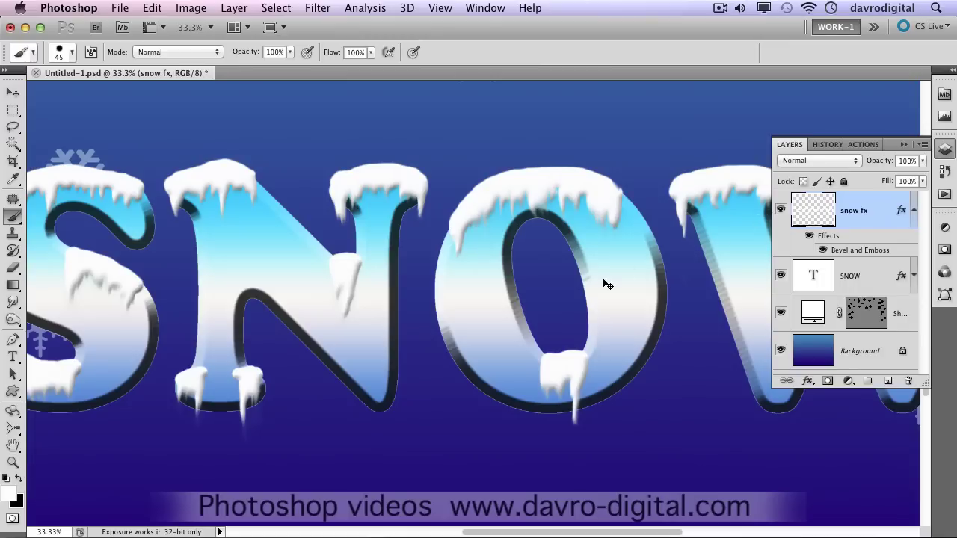
Fit the whole image in view and compare the text with and without the snow fx layer
key(super+0)
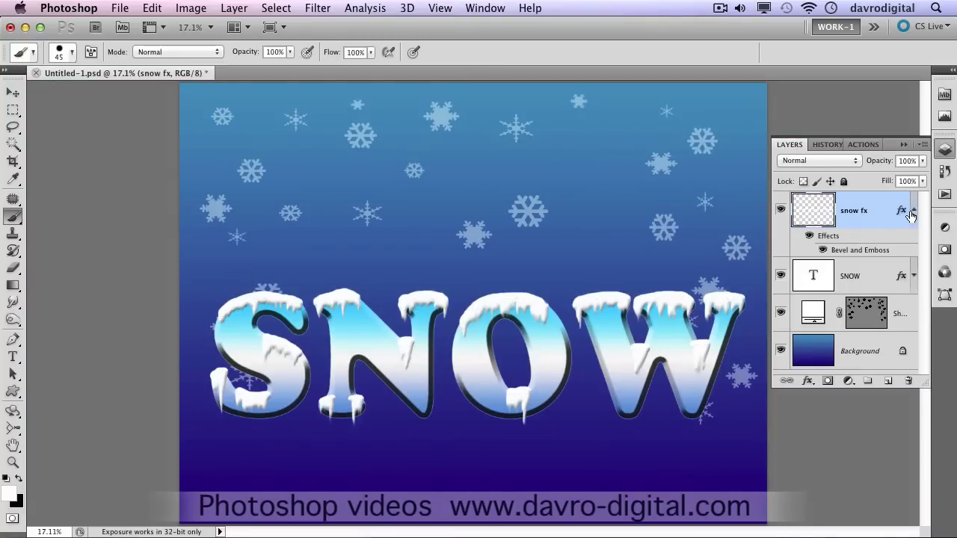
click(782, 216)
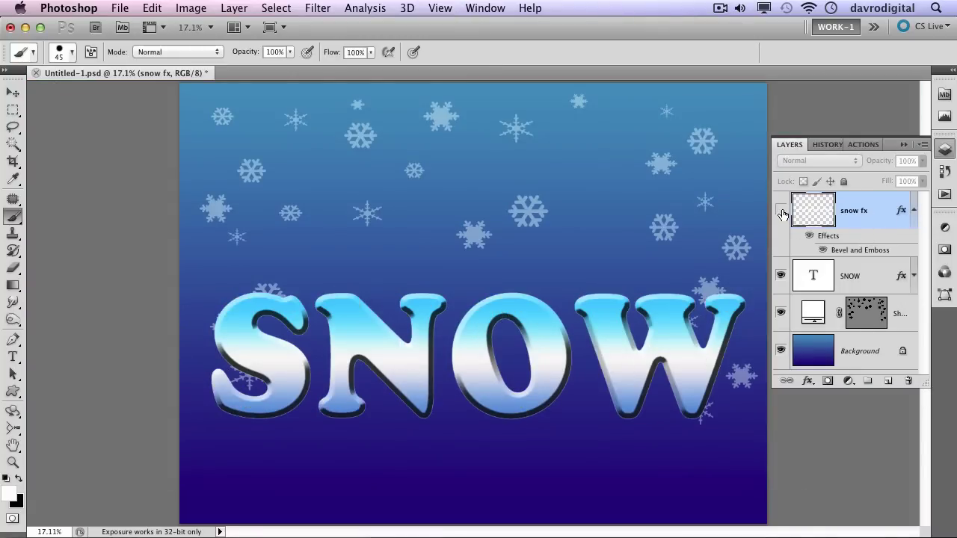
click(780, 210)
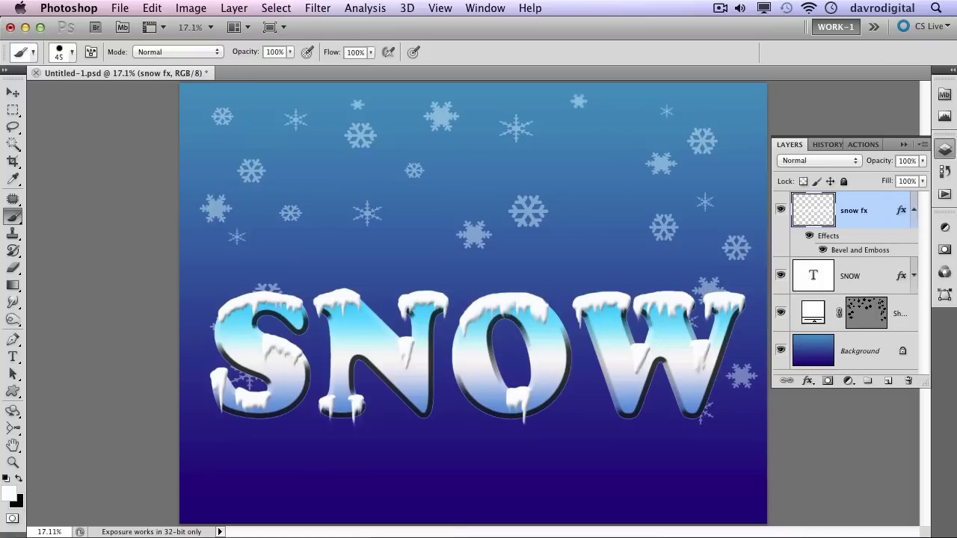